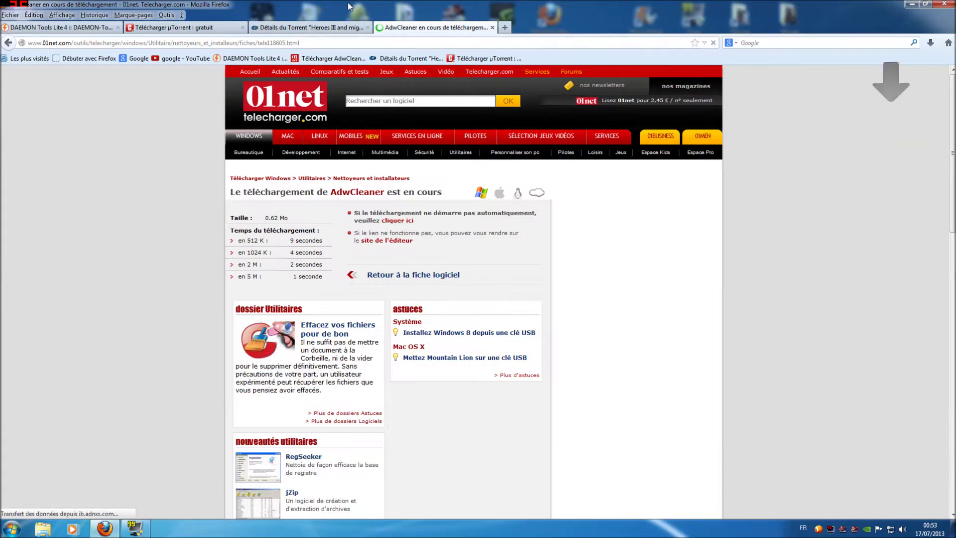
# Minimize the browser and move the AdwCleaner icon on the desktop to a spot above the HEROES3 archive.
pyautogui.click(930, 43)
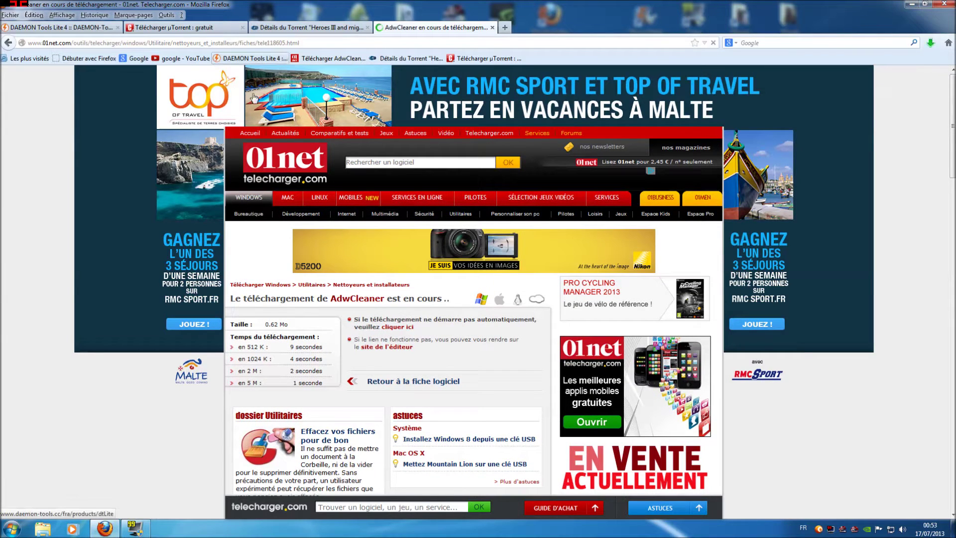
pyautogui.click(912, 3)
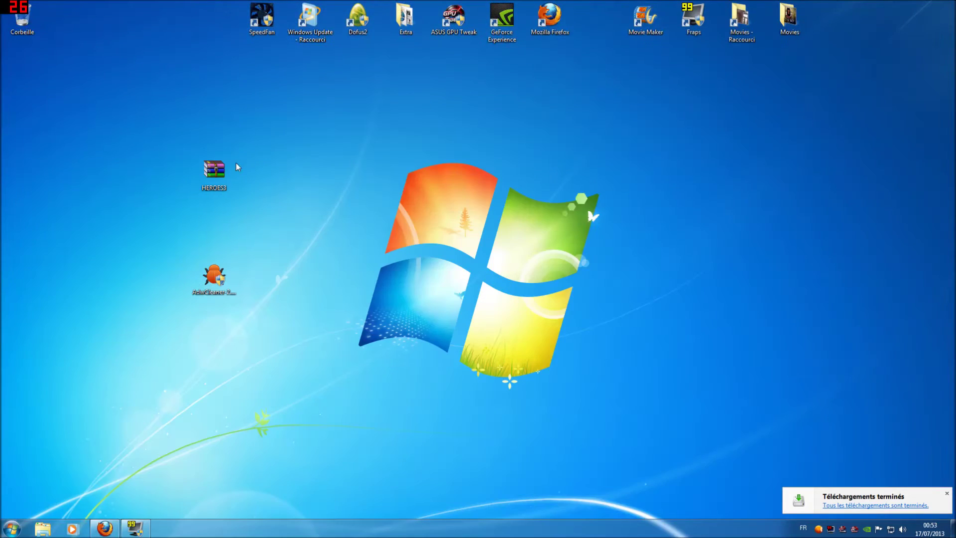
pyautogui.moveTo(227, 286); pyautogui.dragTo(123, 122)
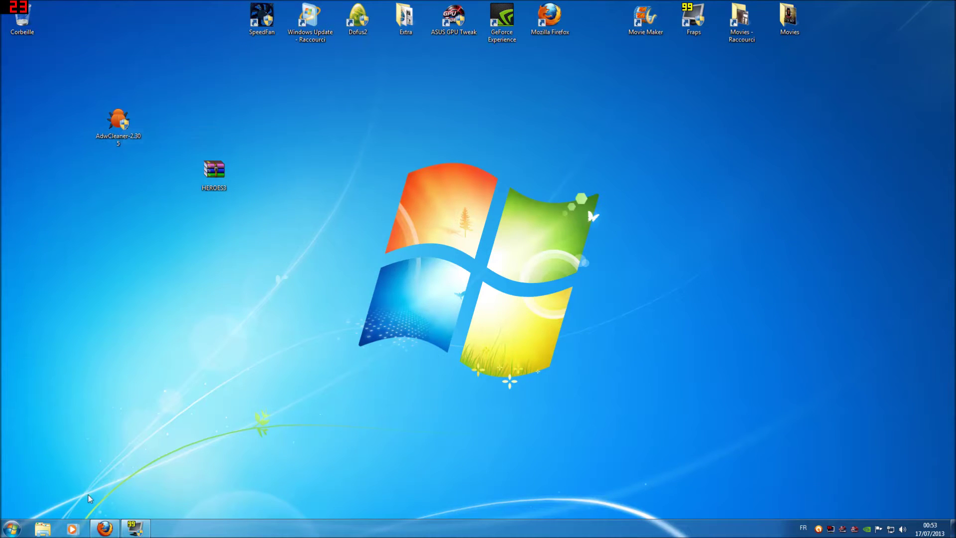
# Close the AdwCleaner page in Firefox and save the µTorrent 3.3.1 installer from its Clubic download page.
pyautogui.click(105, 528)
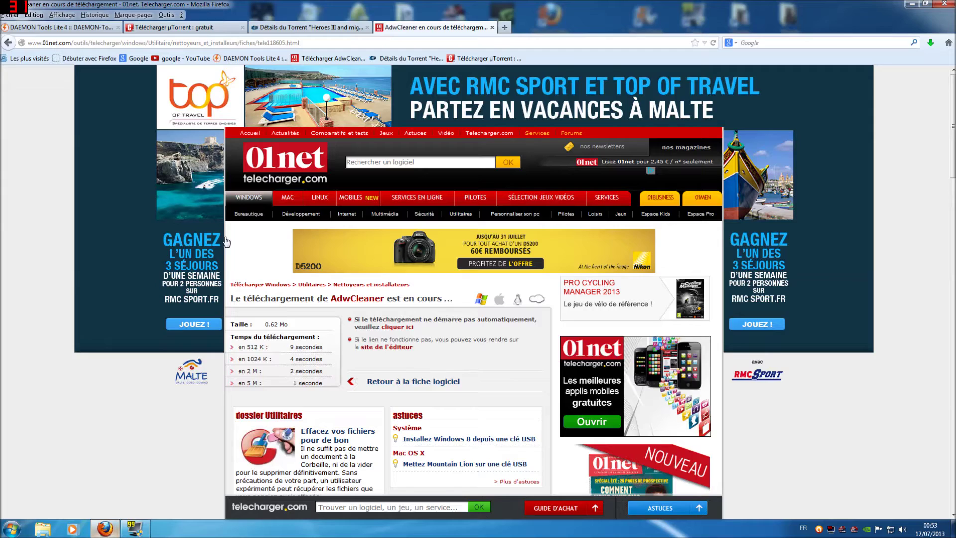
pyautogui.click(492, 28)
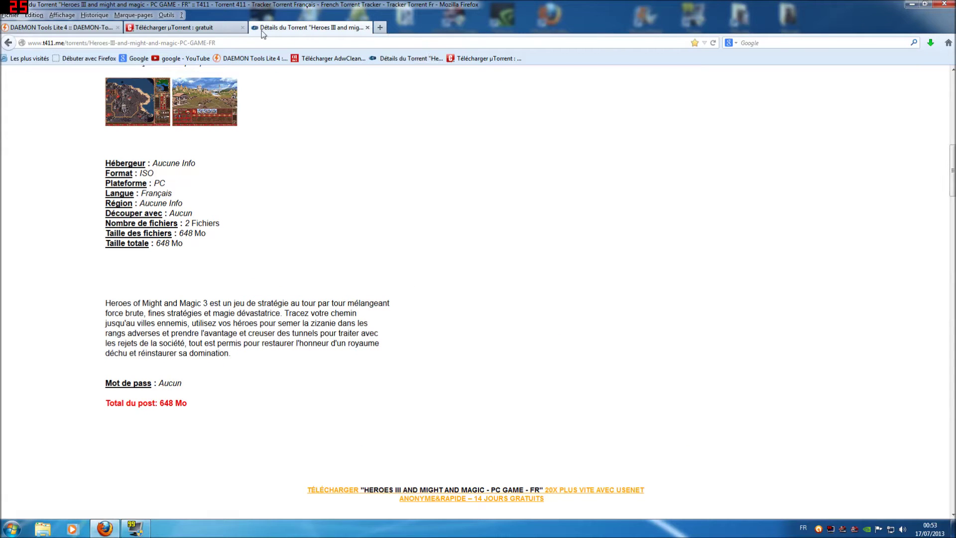
pyautogui.click(159, 28)
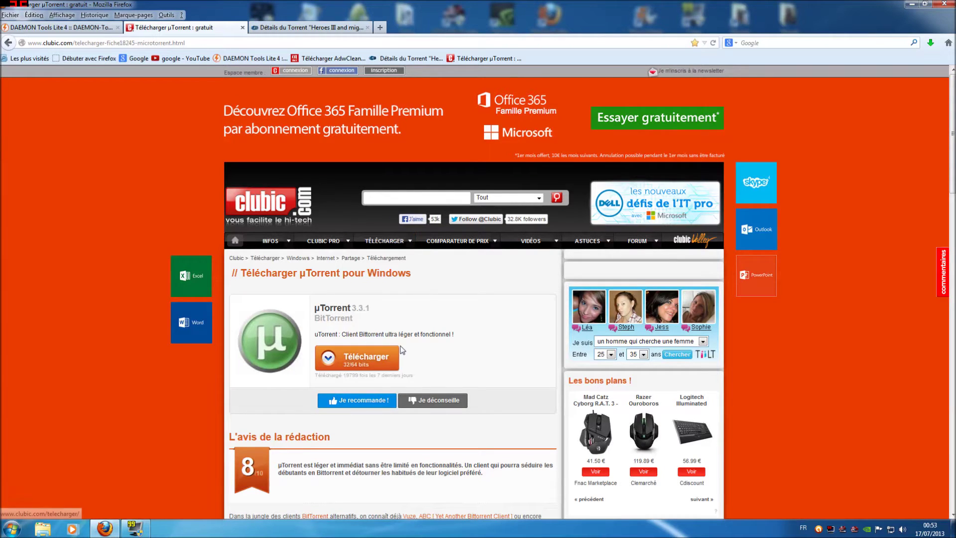
pyautogui.click(352, 367)
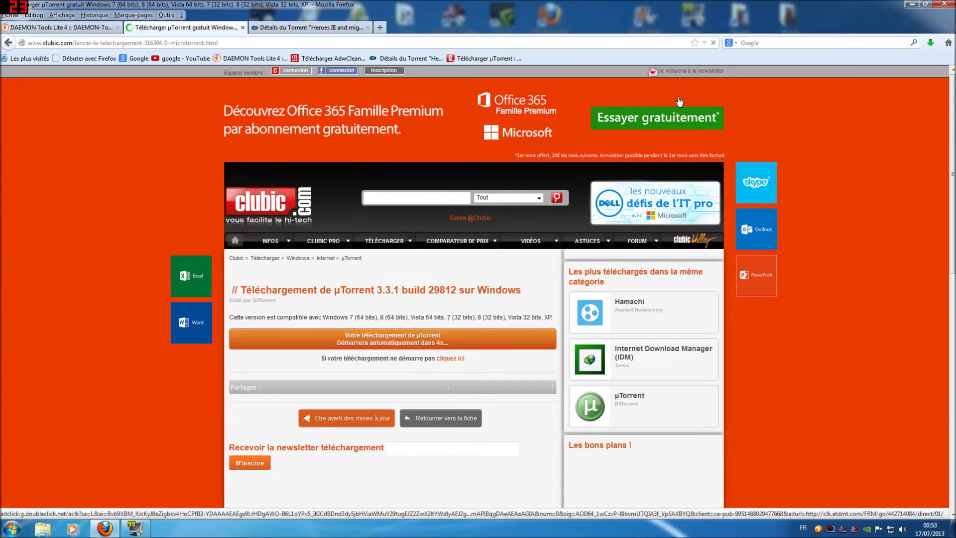
pyautogui.click(934, 46)
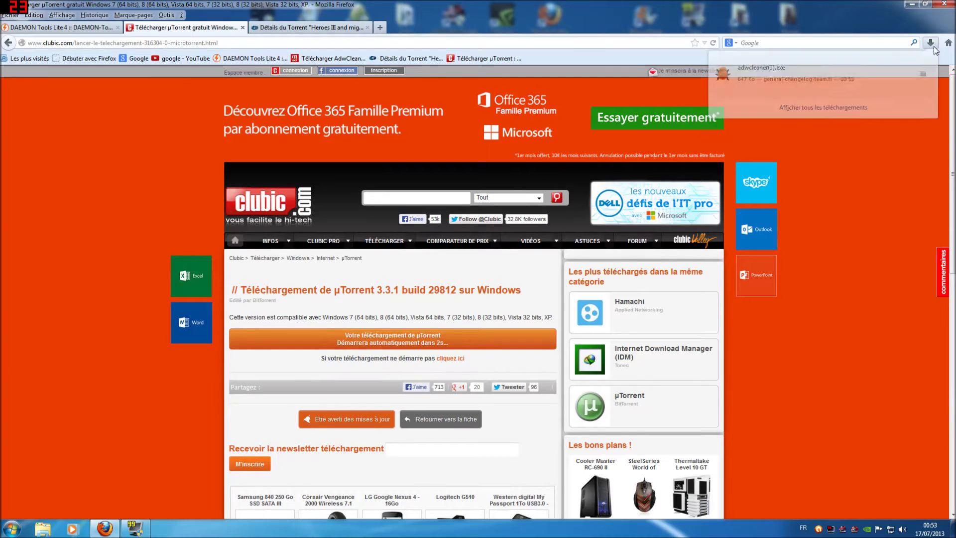
pyautogui.click(838, 109)
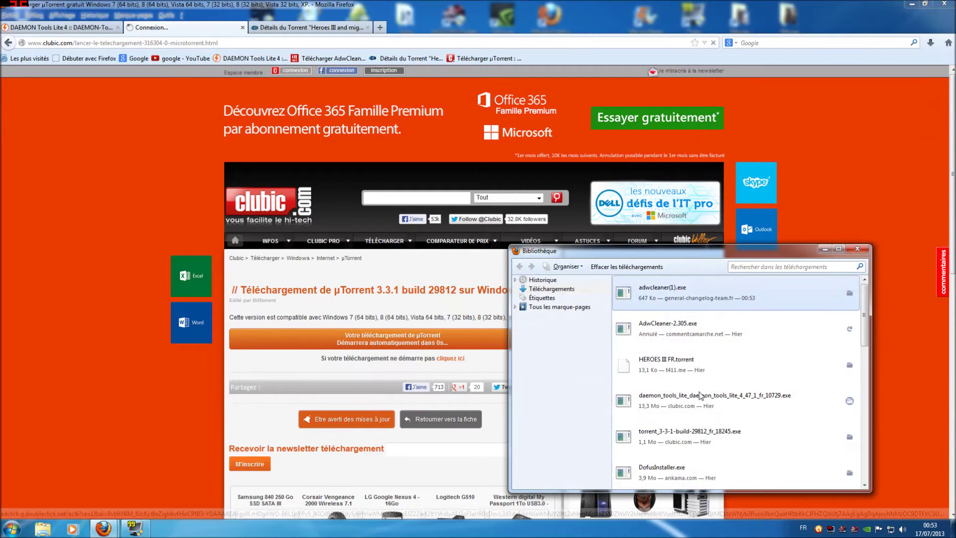
pyautogui.click(211, 93)
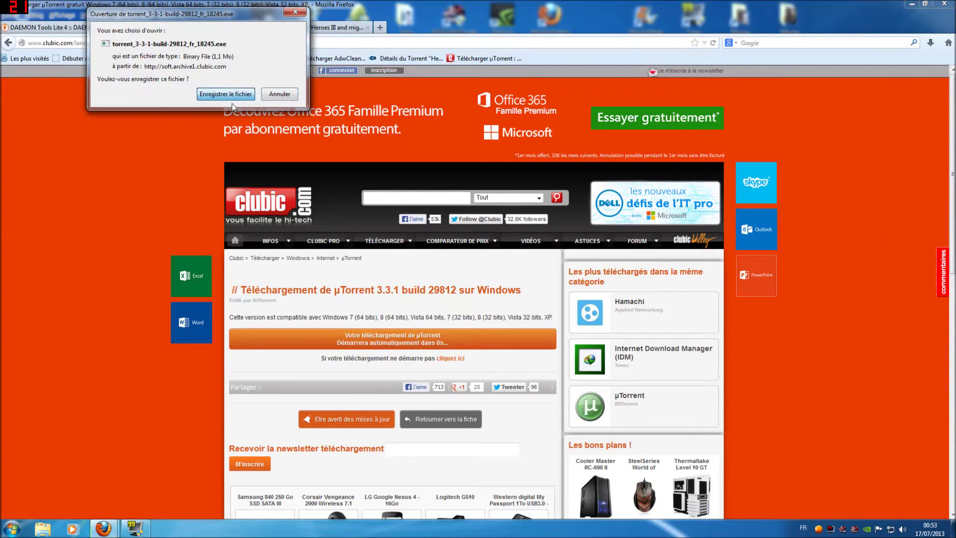
# Run the downloaded torrent_3-3-1-build-29812_fr_18245(1).exe and clear the browser and download library windows off the desktop.
pyautogui.click(929, 45)
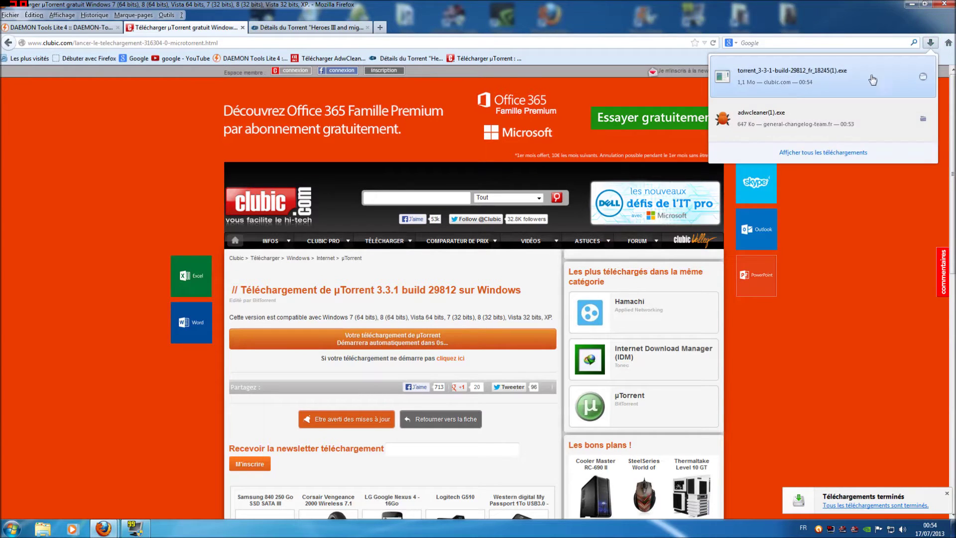
pyautogui.click(731, 77)
pyautogui.click(506, 272)
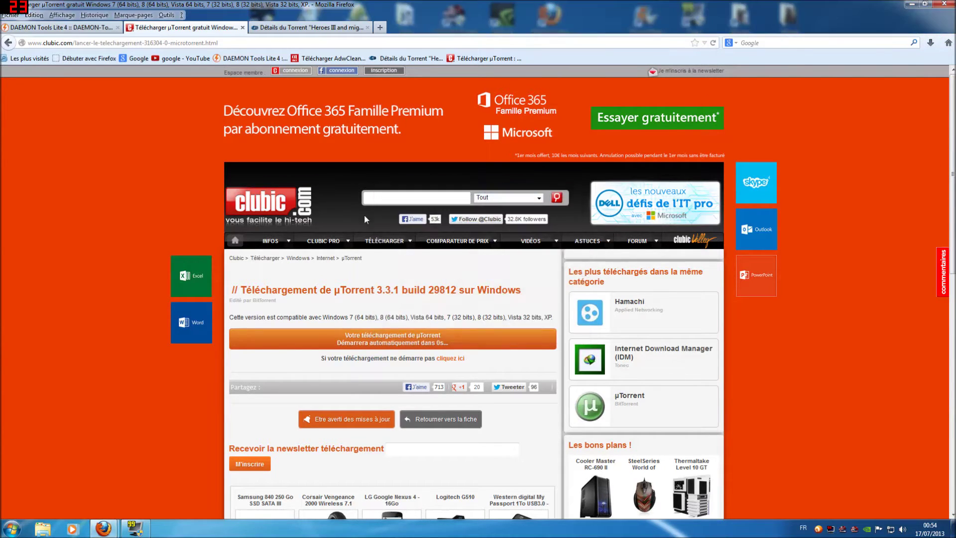
pyautogui.click(506, 291)
pyautogui.click(911, 4)
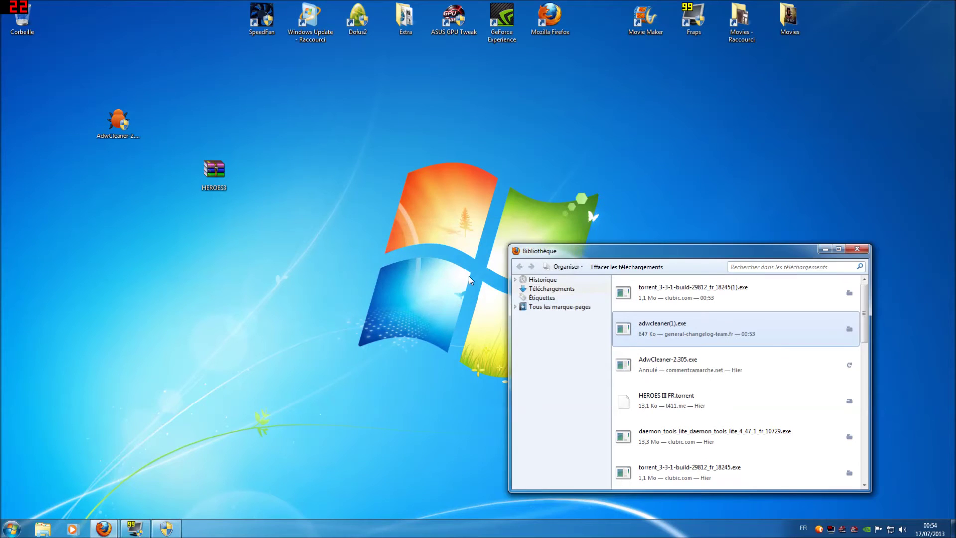
pyautogui.click(858, 249)
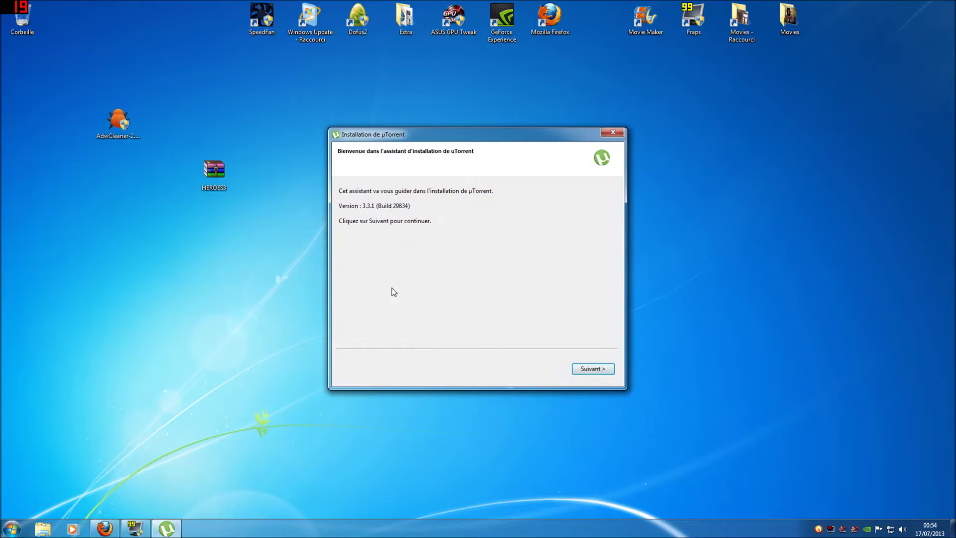
# Accept the µTorrent licence agreement and turn off launching µTorrent at Windows startup, keeping the firewall exception.
pyautogui.click(590, 369)
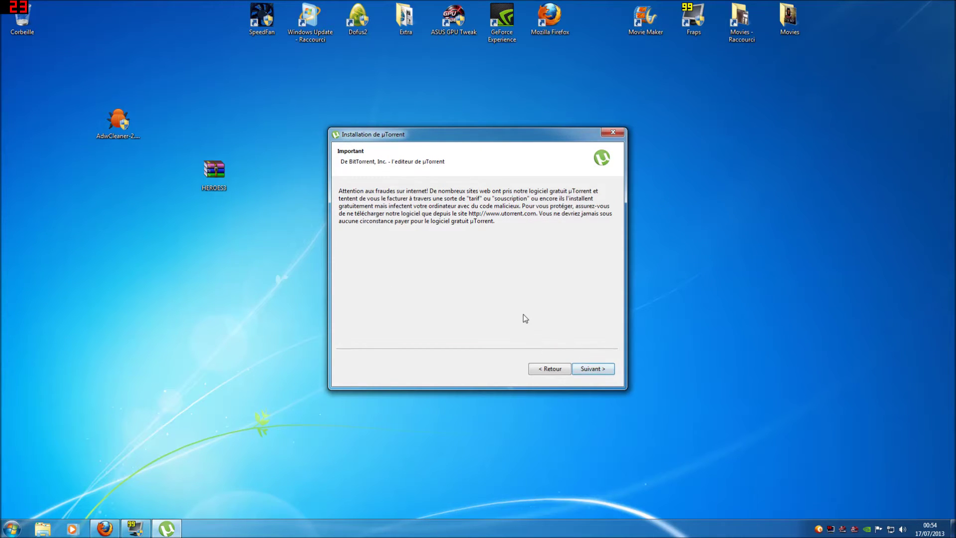
pyautogui.click(590, 371)
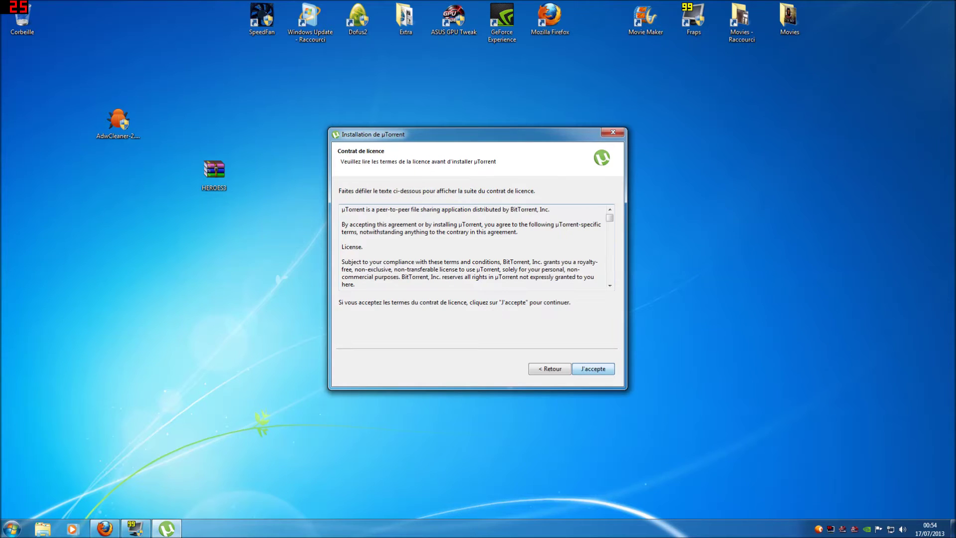
pyautogui.click(591, 371)
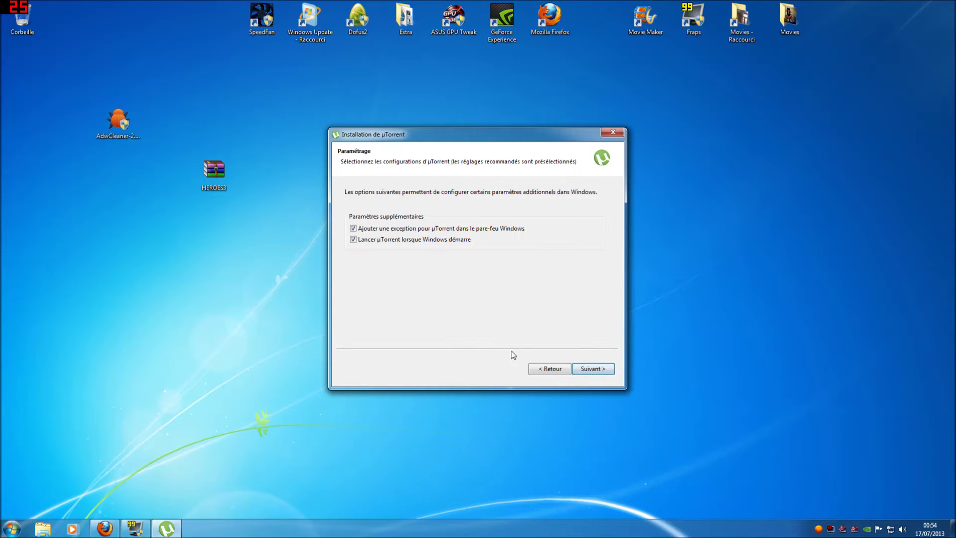
pyautogui.click(353, 239)
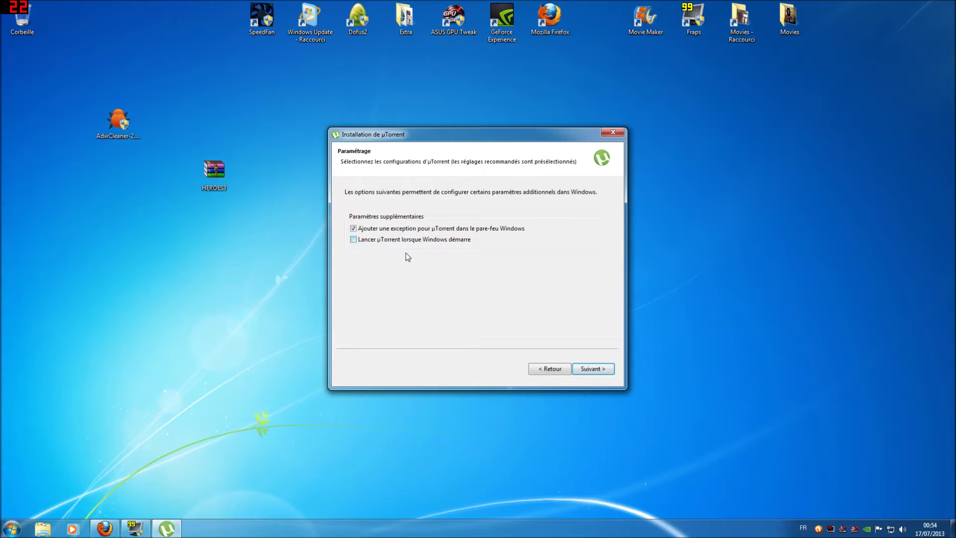
pyautogui.click(592, 369)
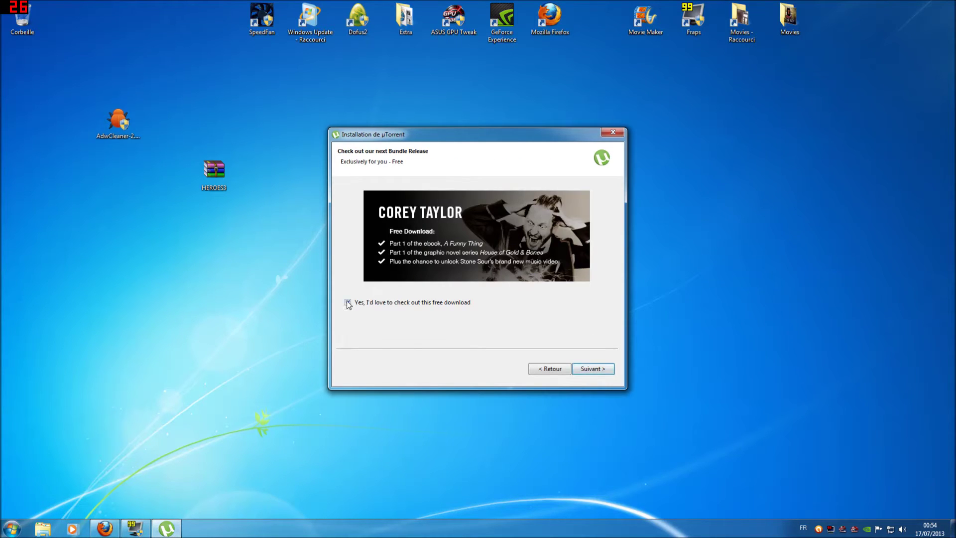
# Finish installing µTorrent with the custom (advanced) installation and the toolbar deselected, and minimize its window.
pyautogui.click(582, 368)
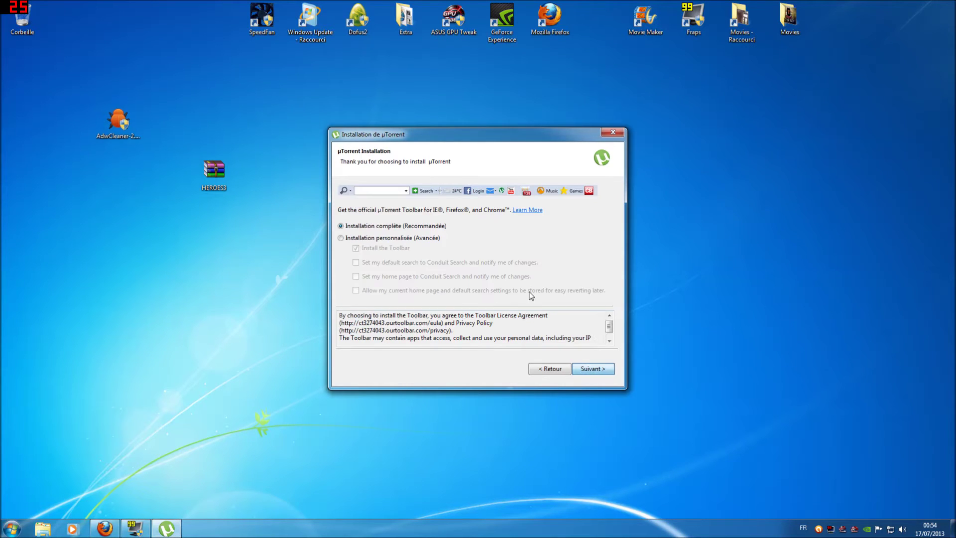
pyautogui.click(341, 239)
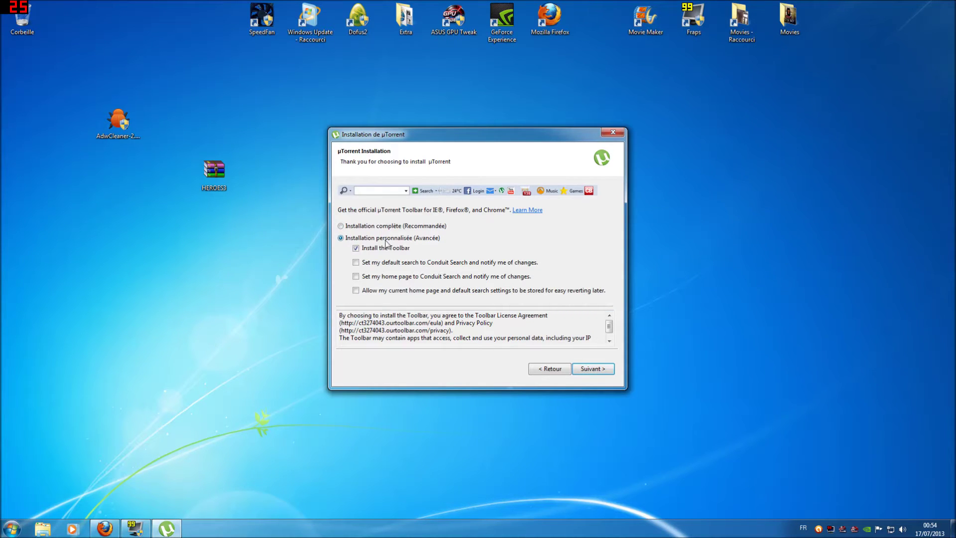
pyautogui.click(356, 248)
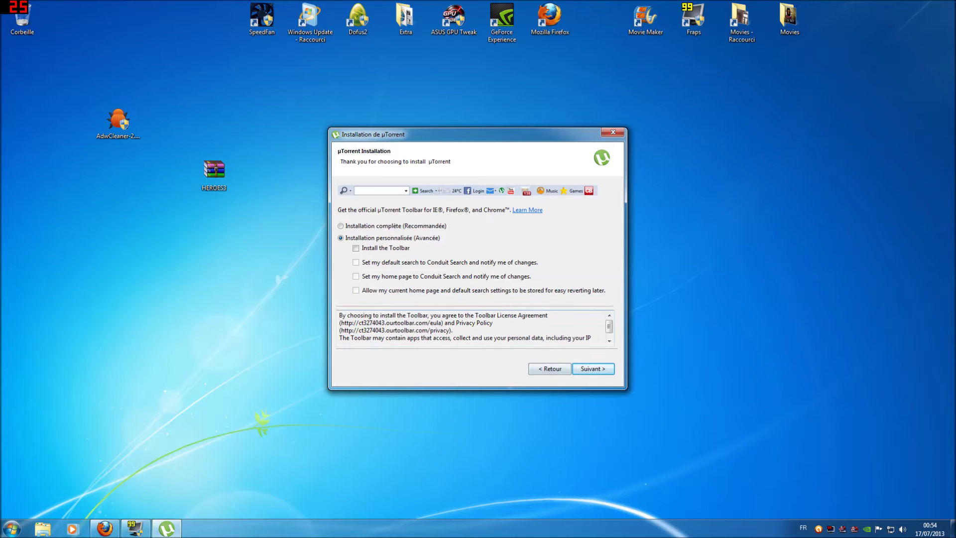
pyautogui.click(592, 368)
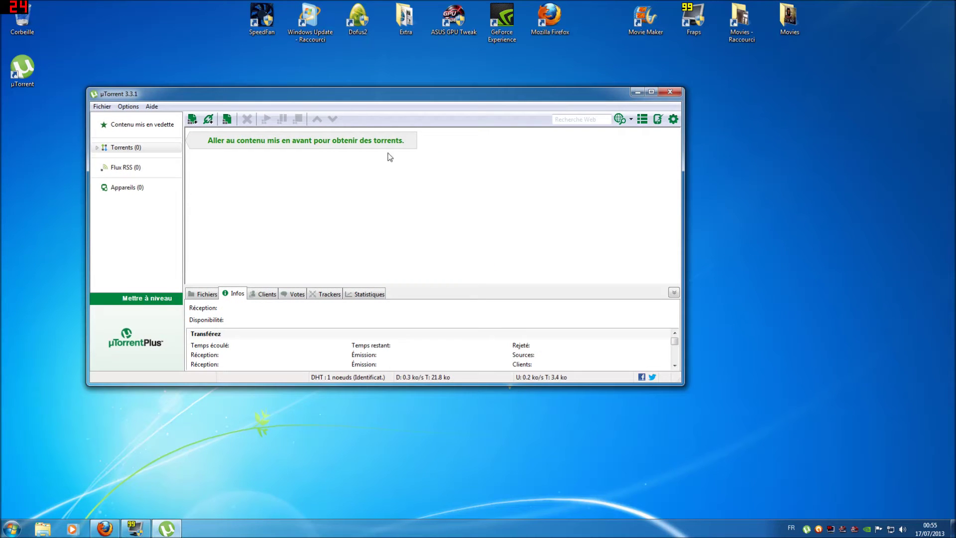
pyautogui.click(637, 92)
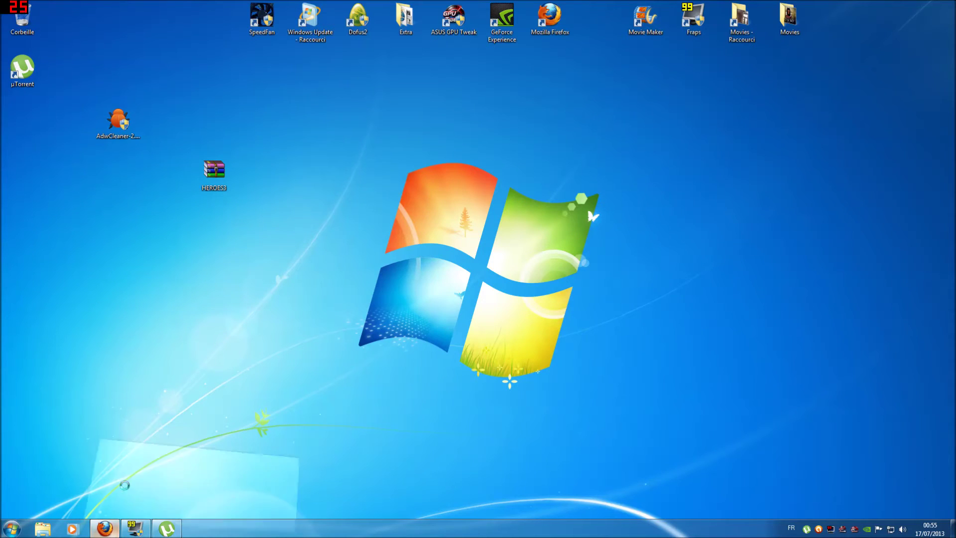
# Switch to Firefox and examine the description, format and file size on the Heroes III torrent page.
pyautogui.click(112, 530)
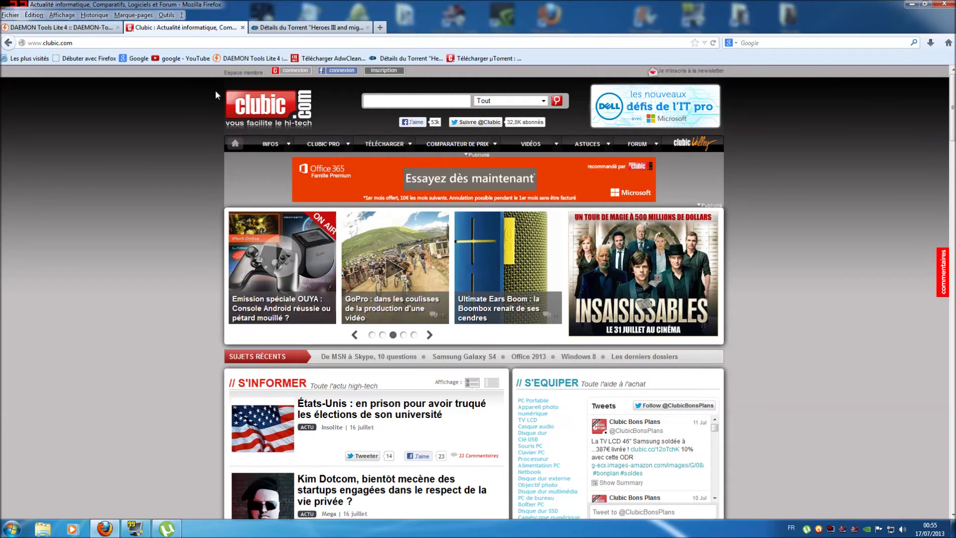
pyautogui.click(263, 31)
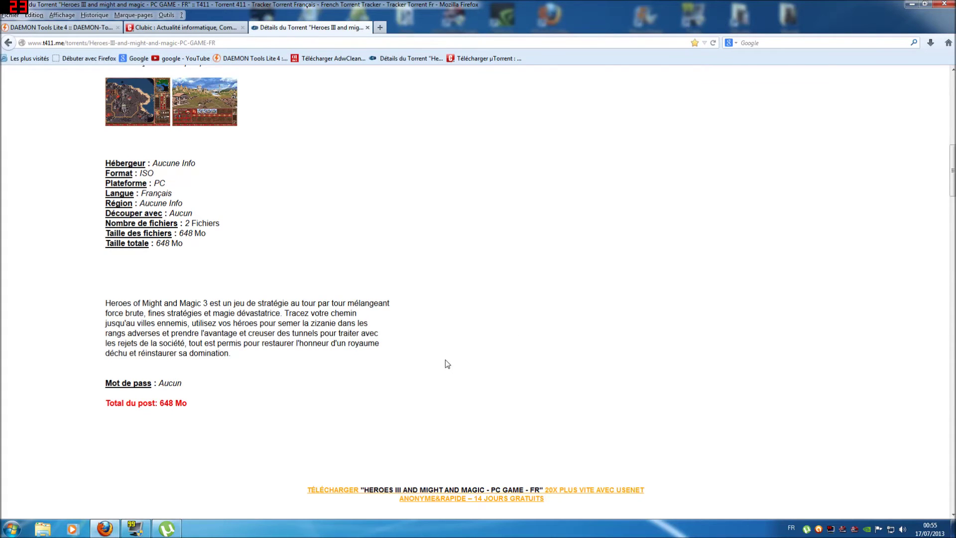
pyautogui.scroll(10, 446, 359)
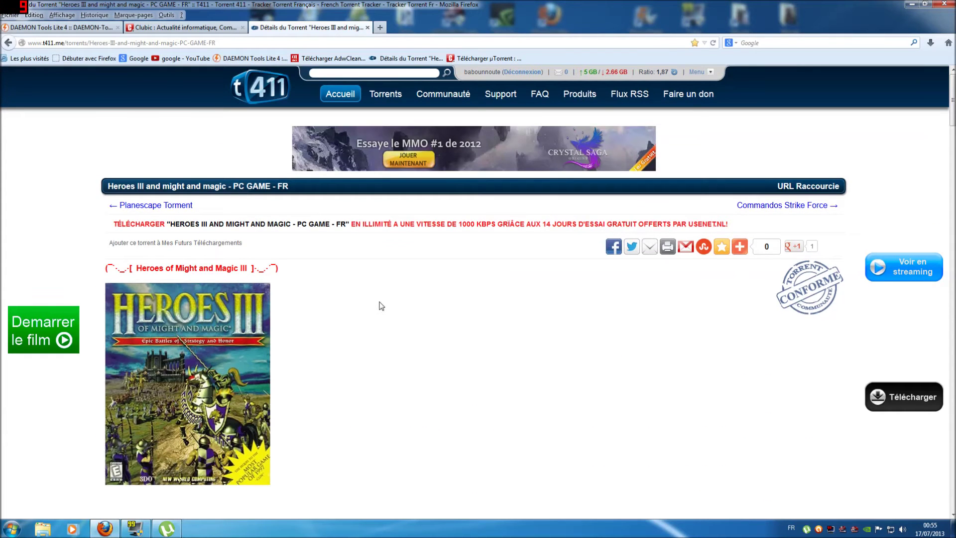
pyautogui.scroll(-5, 380, 305)
pyautogui.scroll(5, 379, 305)
pyautogui.scroll(-8, 297, 351)
pyautogui.scroll(8, 297, 350)
pyautogui.scroll(-5, 342, 346)
pyautogui.scroll(-6, 342, 355)
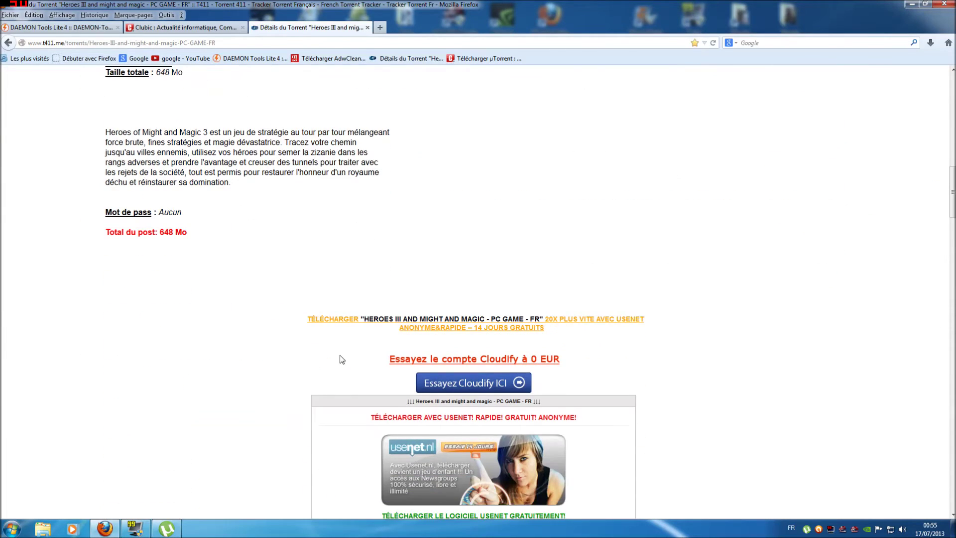
# Save the HEROES III FR.torrent file from the torrent page and open the downloaded file.
pyautogui.scroll(-3, 341, 359)
pyautogui.click(421, 391)
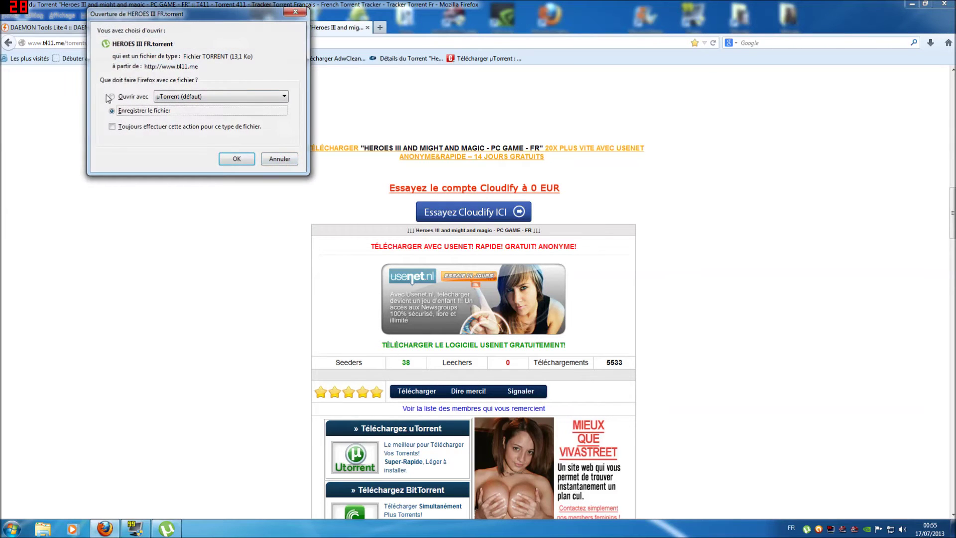
pyautogui.click(237, 159)
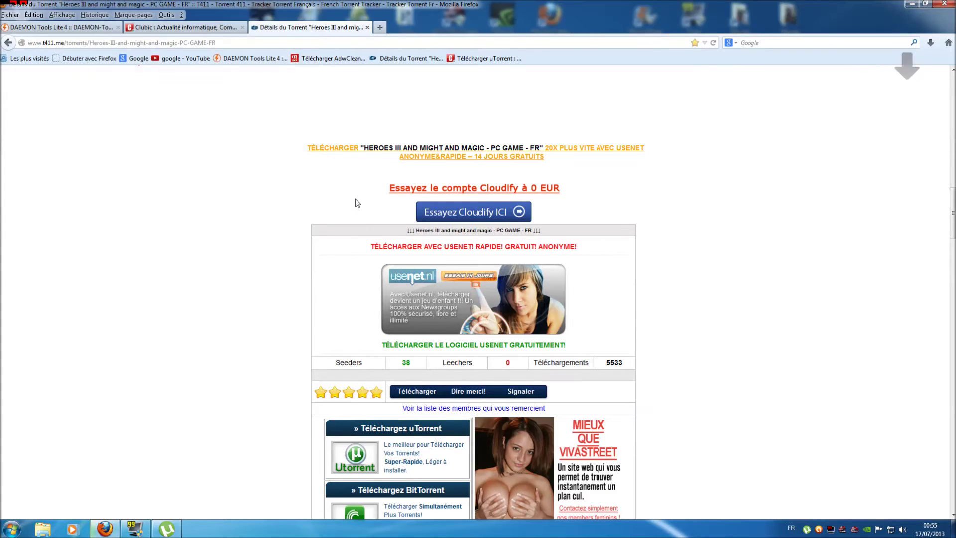
pyautogui.click(931, 41)
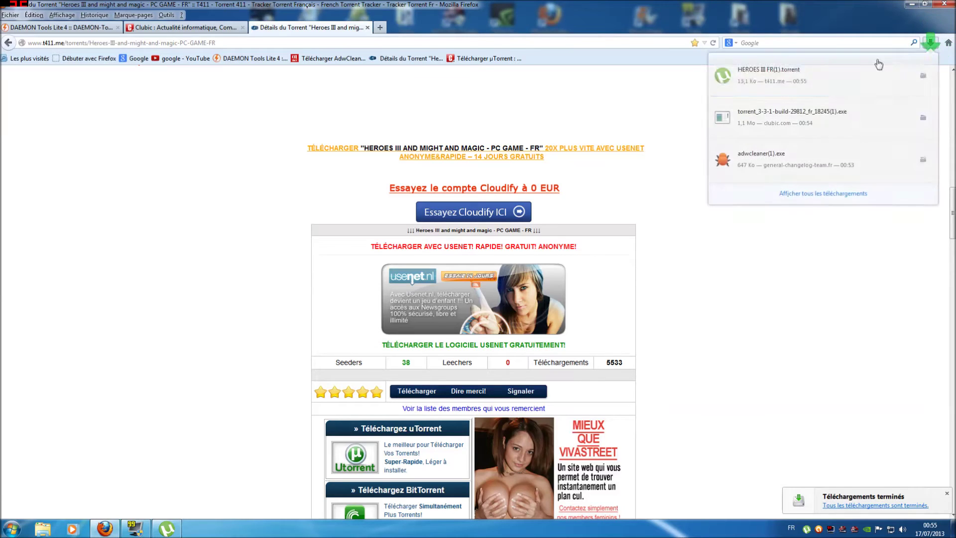
pyautogui.click(726, 77)
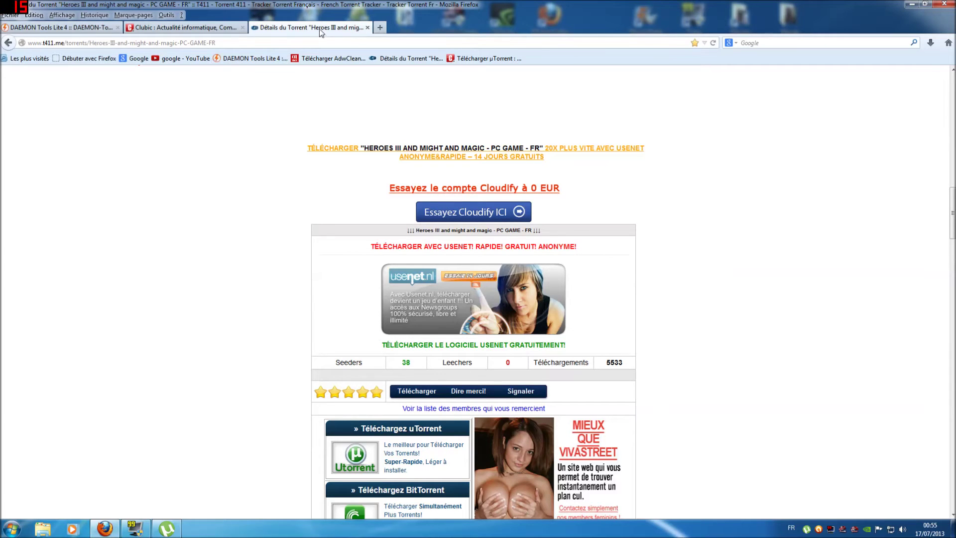
# Switch to µTorrent to check its torrent list, minimize it and return to Firefox.
pyautogui.click(911, 5)
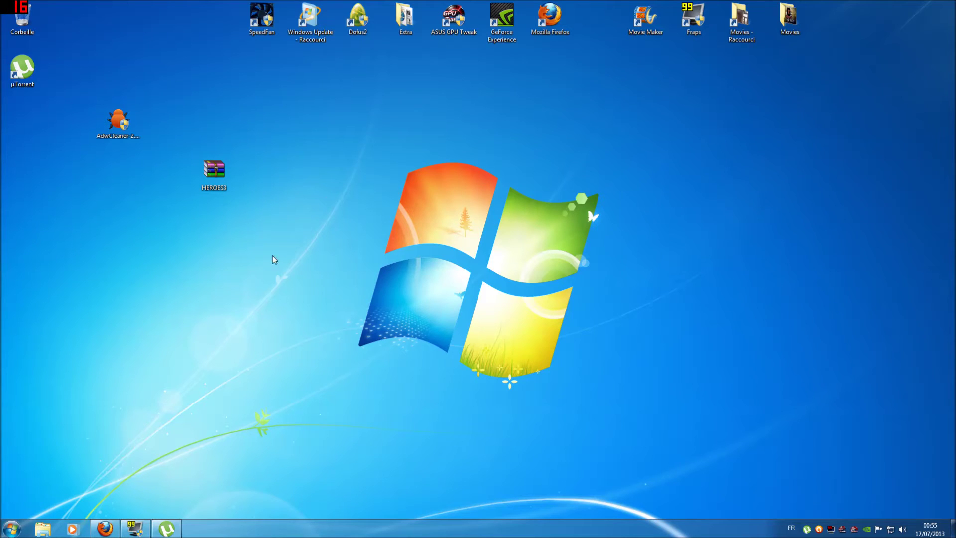
pyautogui.click(172, 533)
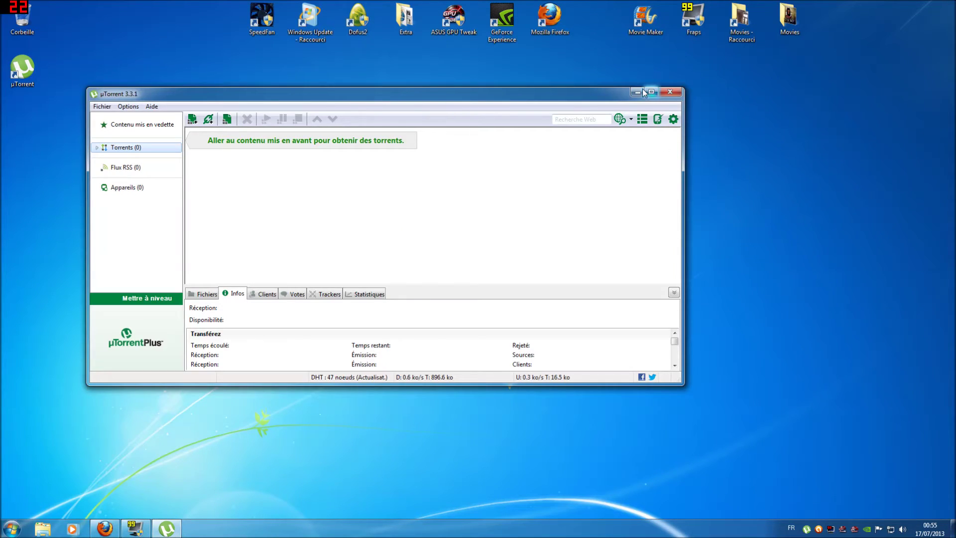
pyautogui.click(639, 93)
pyautogui.click(104, 529)
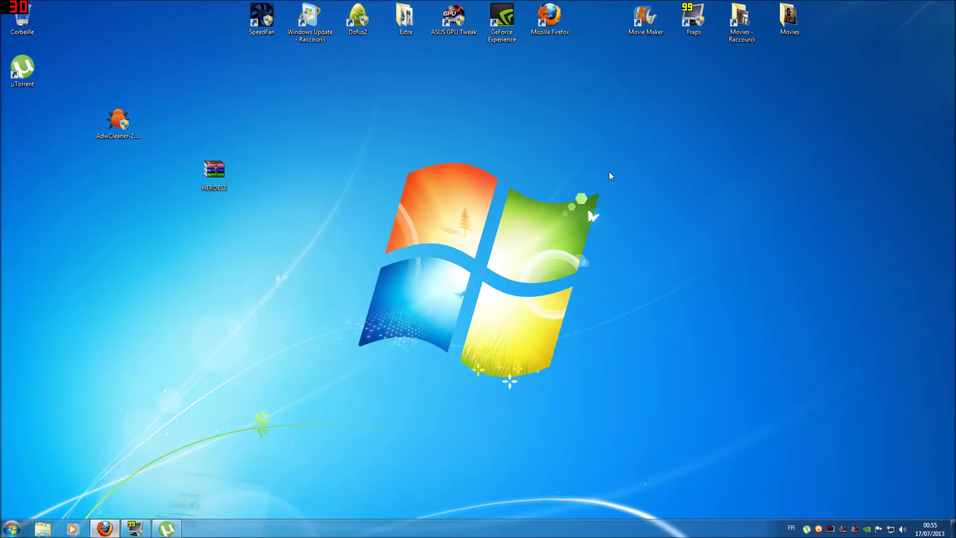
# Open the downloaded HEROES III FR(1).torrent file and add it to µTorrent with the C:\ Downloads save folder and both files selected.
pyautogui.click(931, 42)
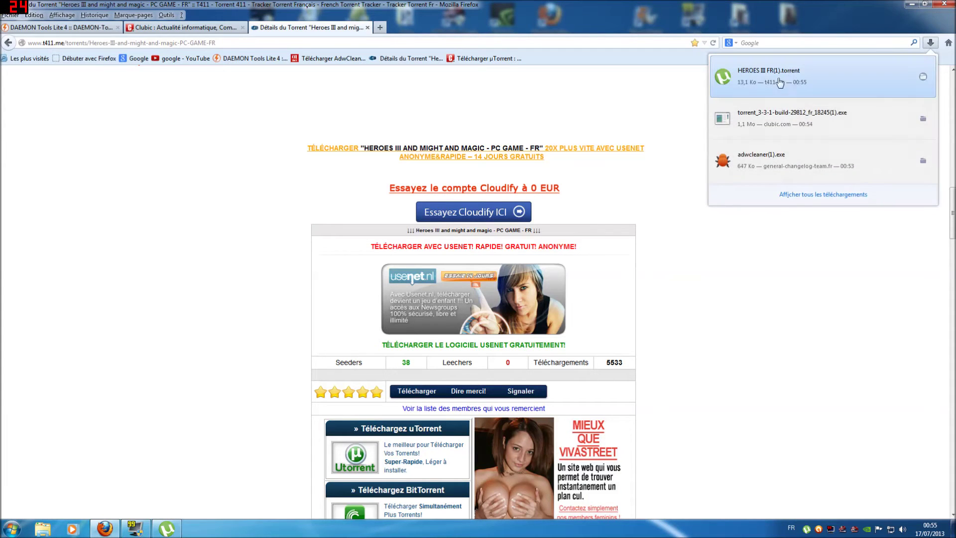
pyautogui.click(682, 114)
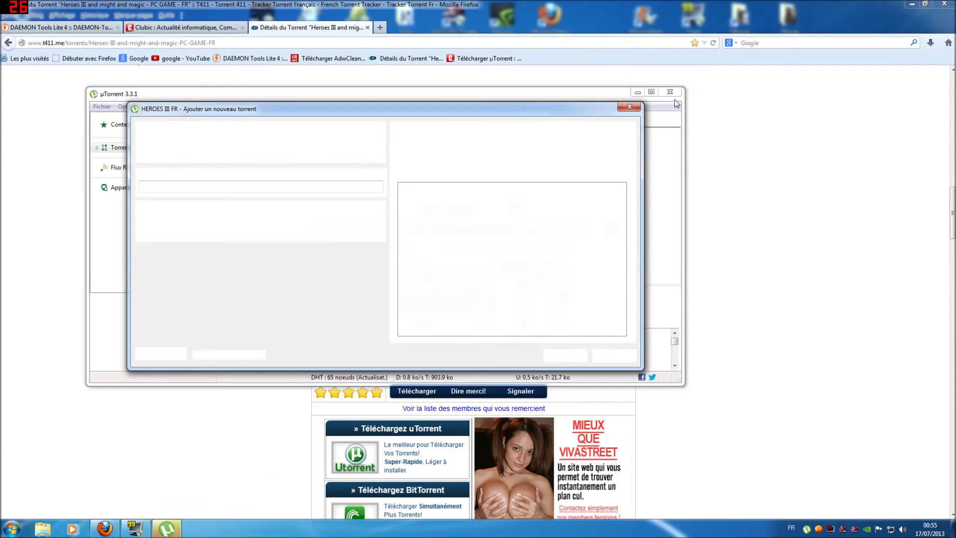
pyautogui.click(911, 5)
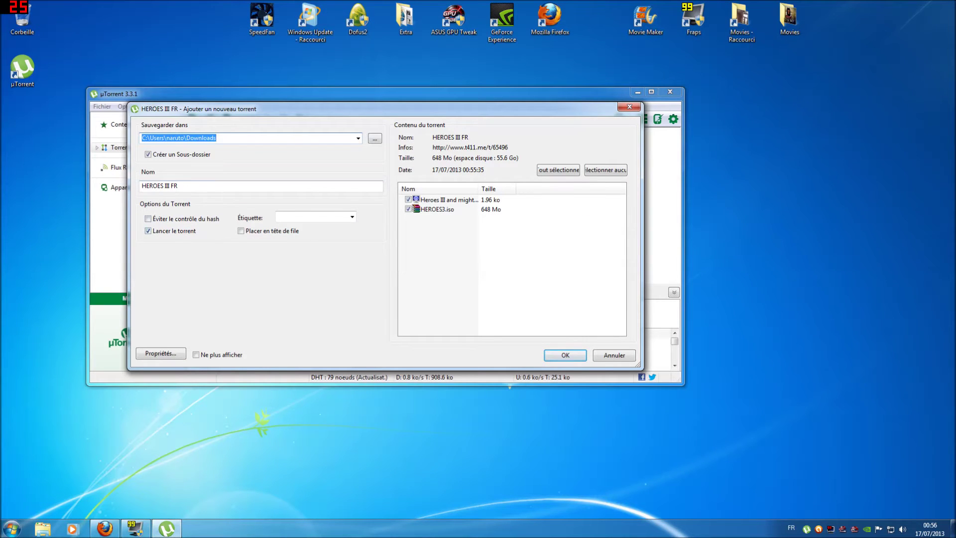
pyautogui.click(564, 356)
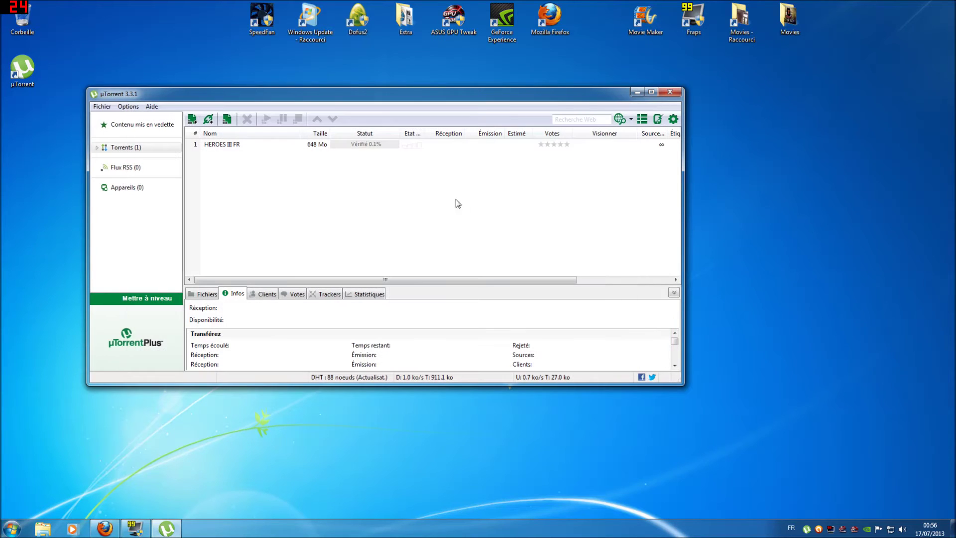
# Select the HEROES III FR torrent, dismiss µTorrent's file-loading errors and minimize its window.
pyautogui.click(227, 145)
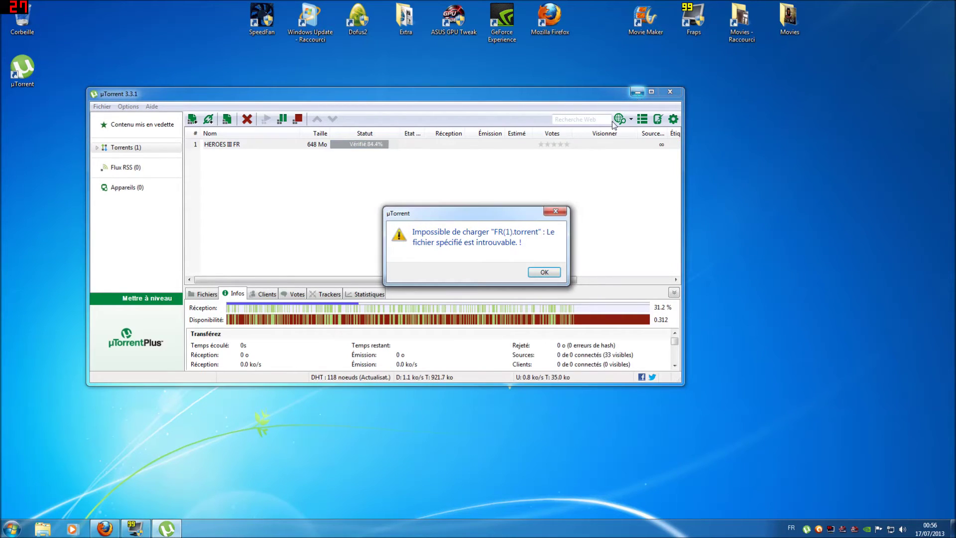
pyautogui.click(544, 272)
pyautogui.click(543, 272)
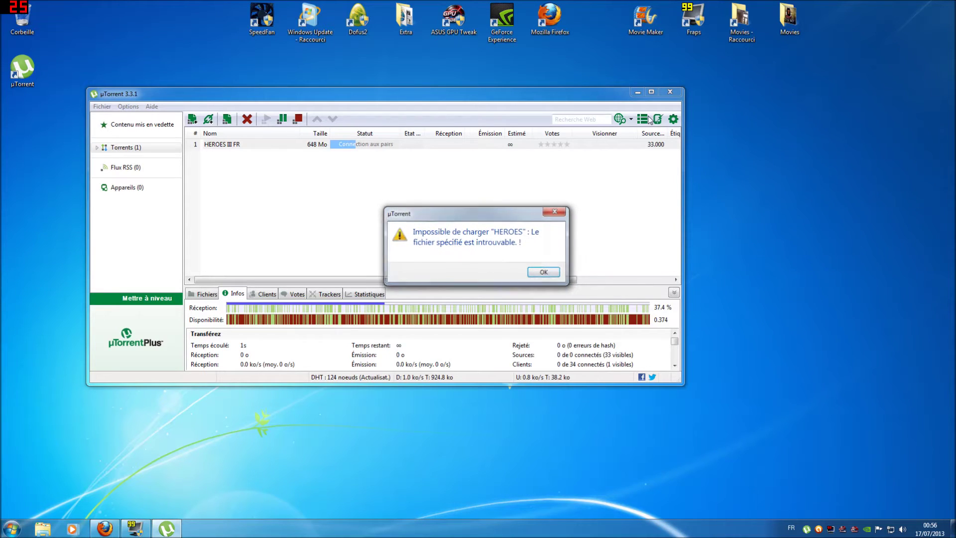
pyautogui.click(544, 271)
pyautogui.click(638, 92)
# Switch to Firefox and save the free DAEMON Tools Lite installer, DTLite4471-0335.exe, from its download page.
pyautogui.click(105, 528)
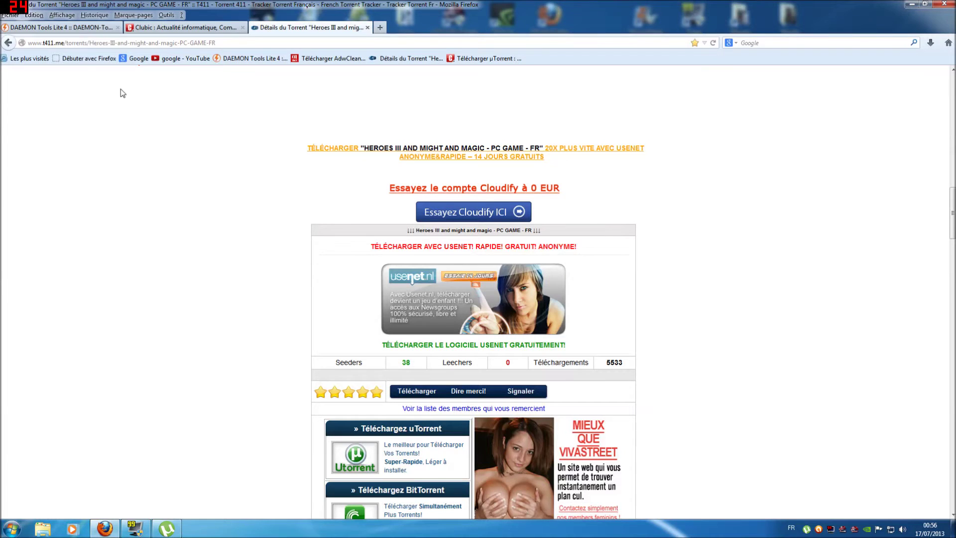
pyautogui.click(77, 28)
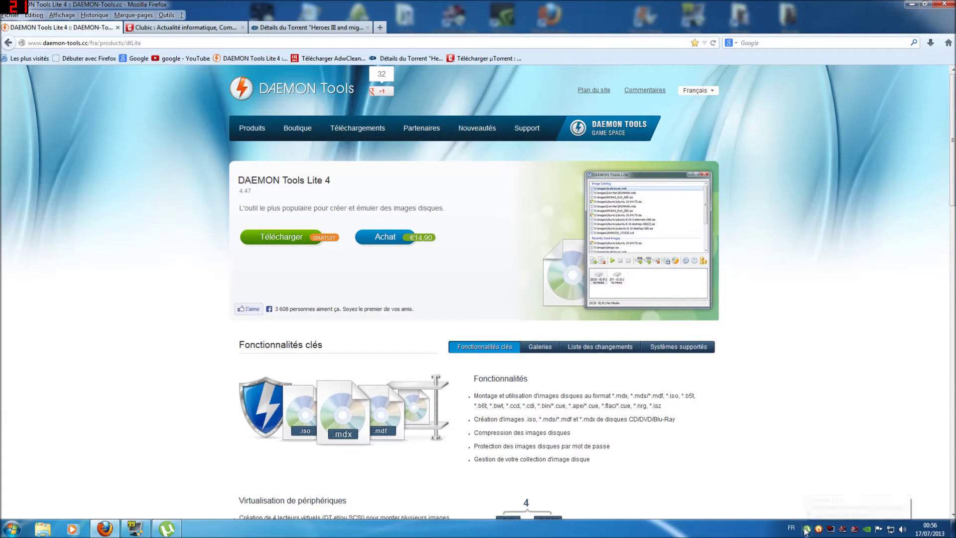
pyautogui.click(295, 239)
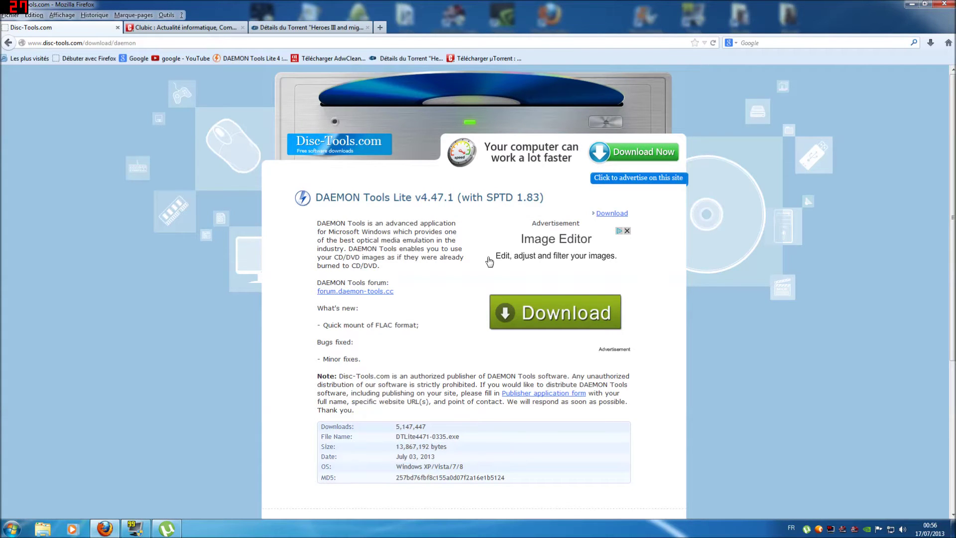
pyautogui.scroll(-6, 471, 279)
pyautogui.scroll(4, 471, 278)
pyautogui.click(601, 159)
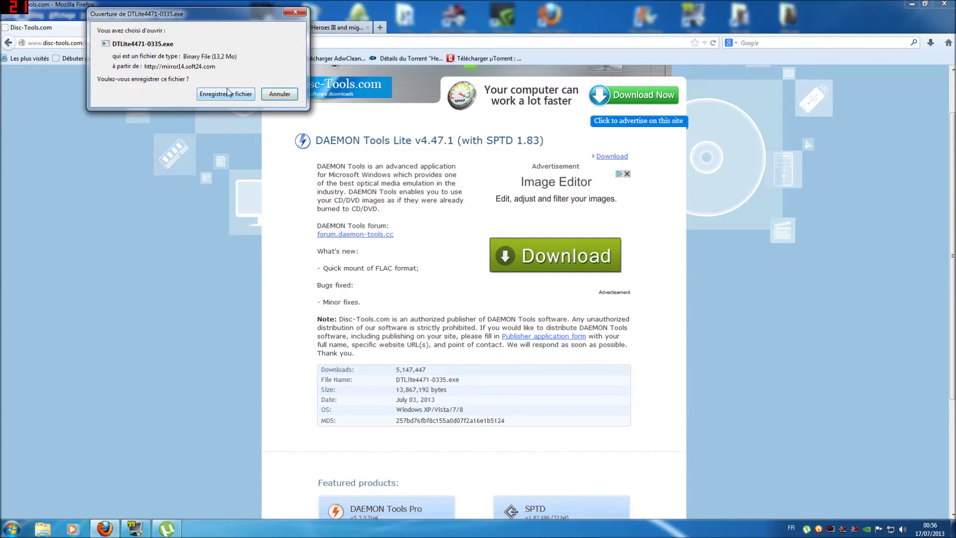
pyautogui.click(226, 93)
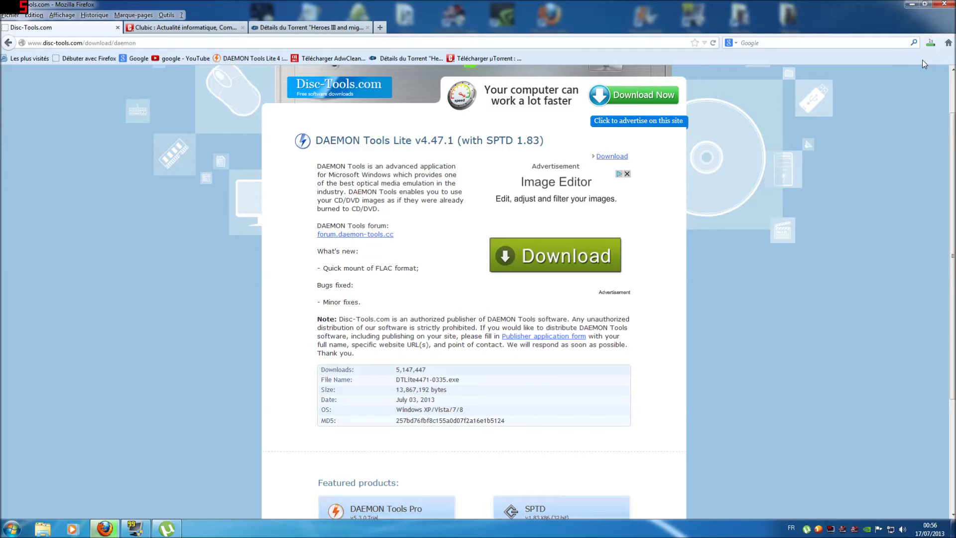
# Launch the downloaded DTLite4471-0335.exe installer and minimize Firefox.
pyautogui.click(930, 44)
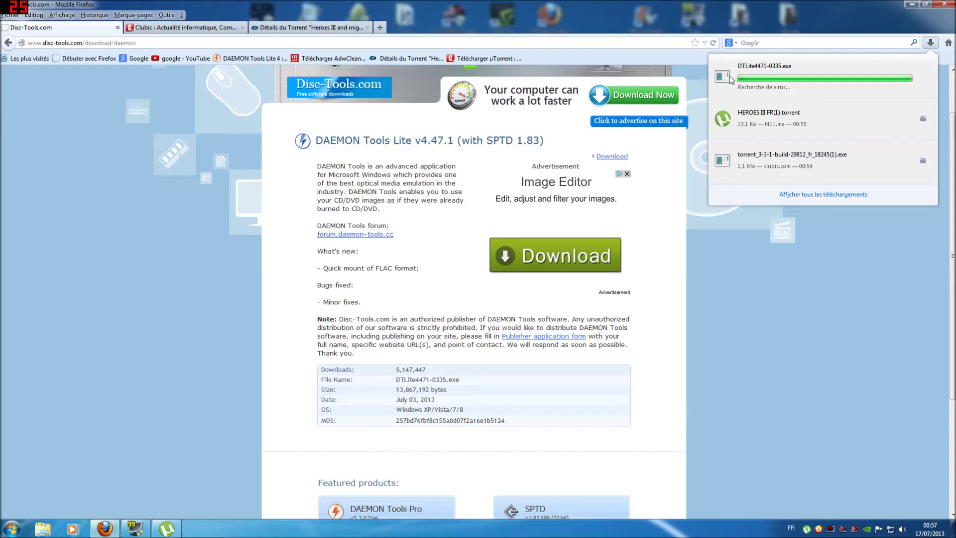
pyautogui.click(707, 72)
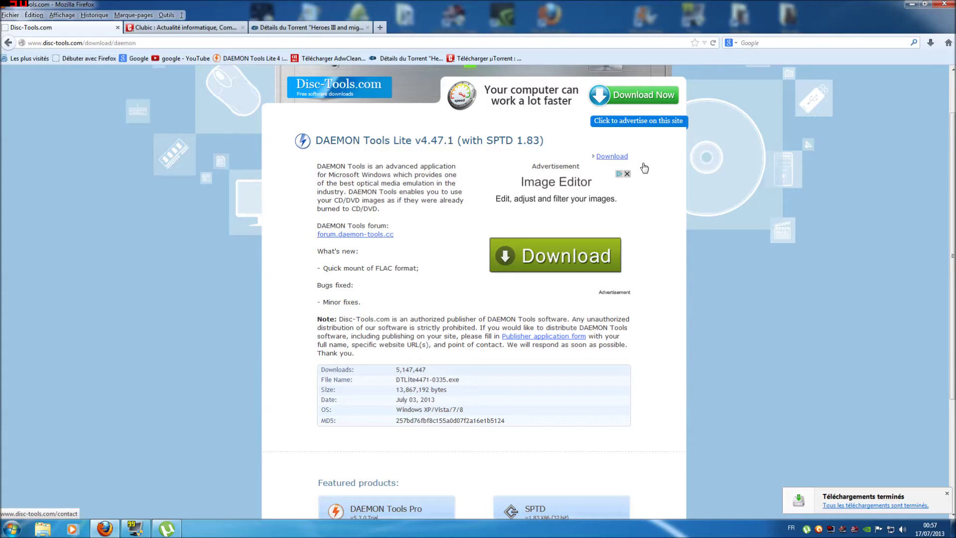
pyautogui.click(912, 4)
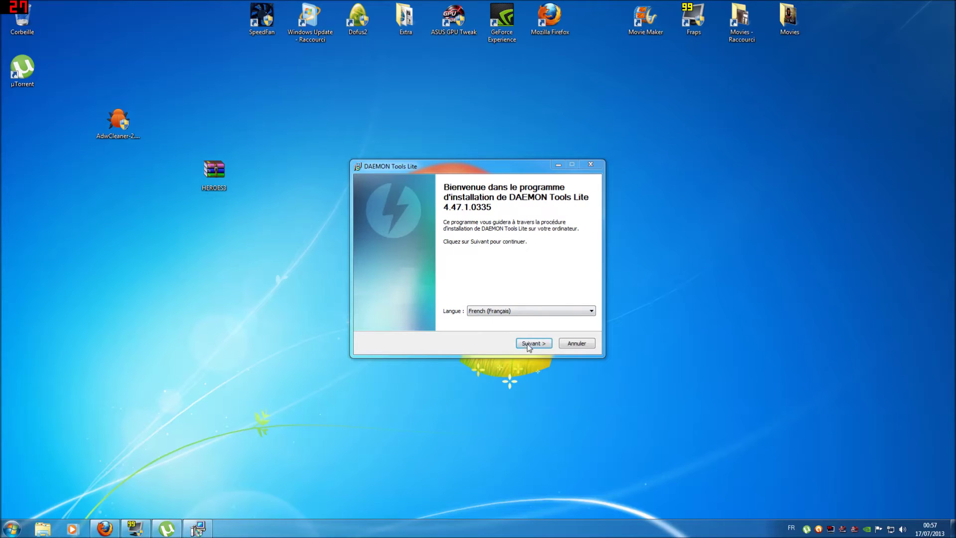
# Start the DAEMON Tools Lite setup in French, accept the licence agreement and choose the free licence.
pyautogui.click(528, 344)
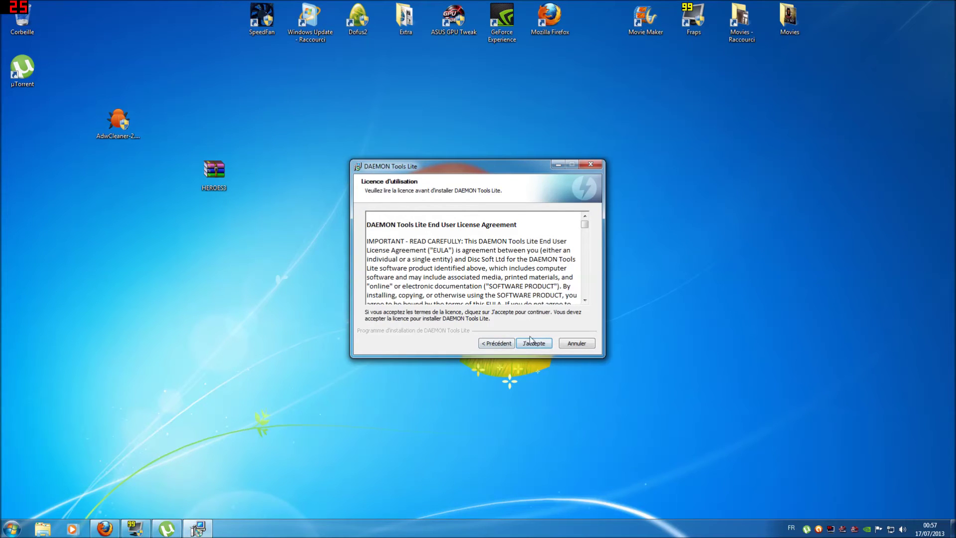
pyautogui.click(531, 343)
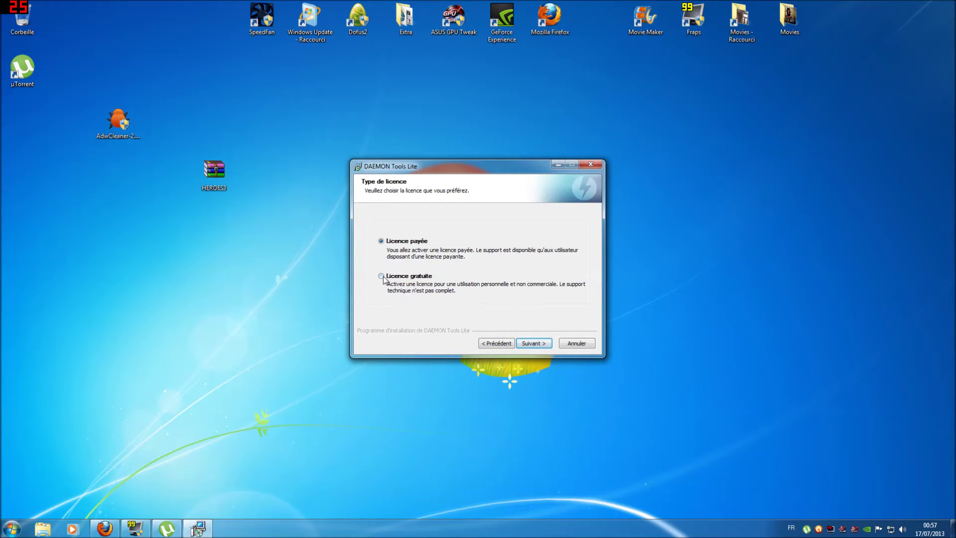
pyautogui.click(533, 343)
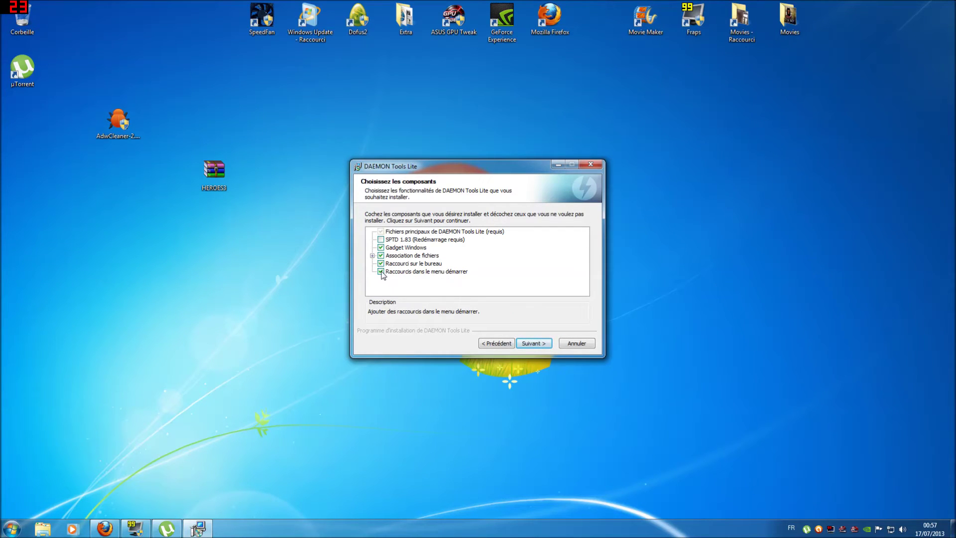
# Exclude the Start menu shortcuts and the Windows gadget from the components to install.
pyautogui.click(381, 272)
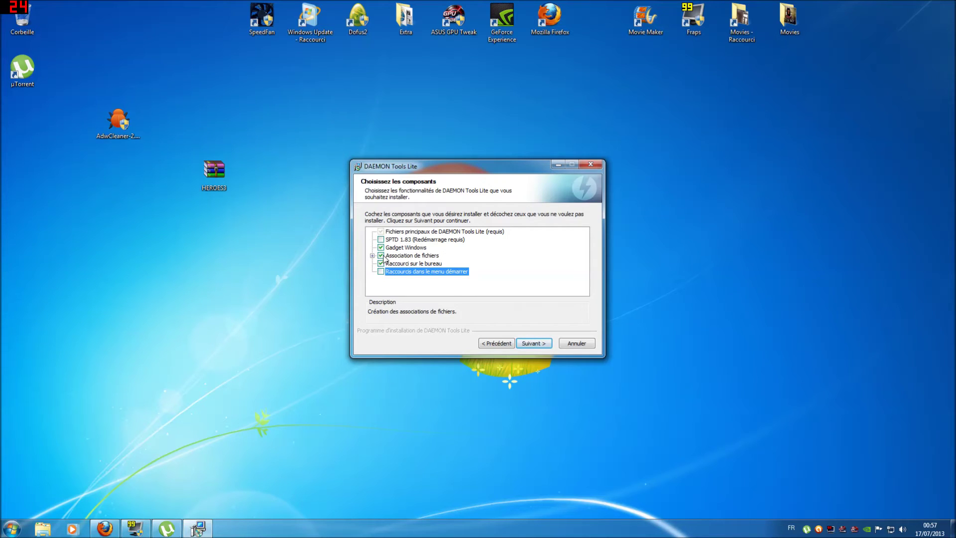
pyautogui.click(381, 247)
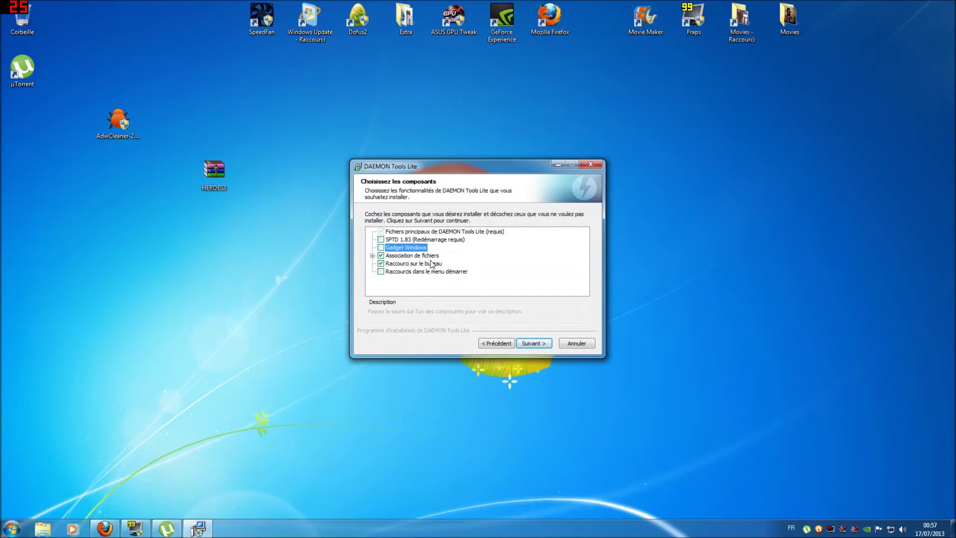
pyautogui.click(533, 344)
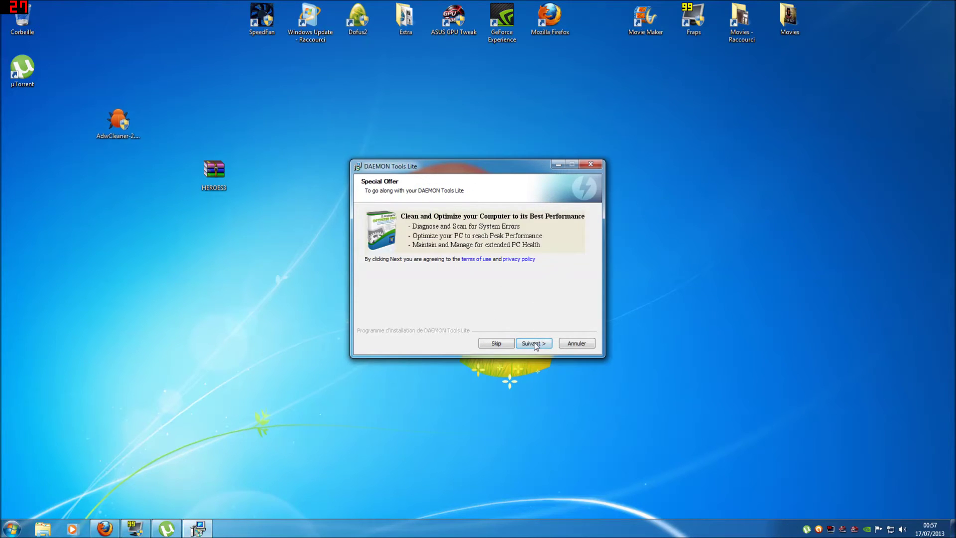
# Install DAEMON Tools Lite in C:\Program Files (x86)\DAEMON Tools Lite, accepting both special offers and refusing MountSpace statistics collection.
pyautogui.click(534, 344)
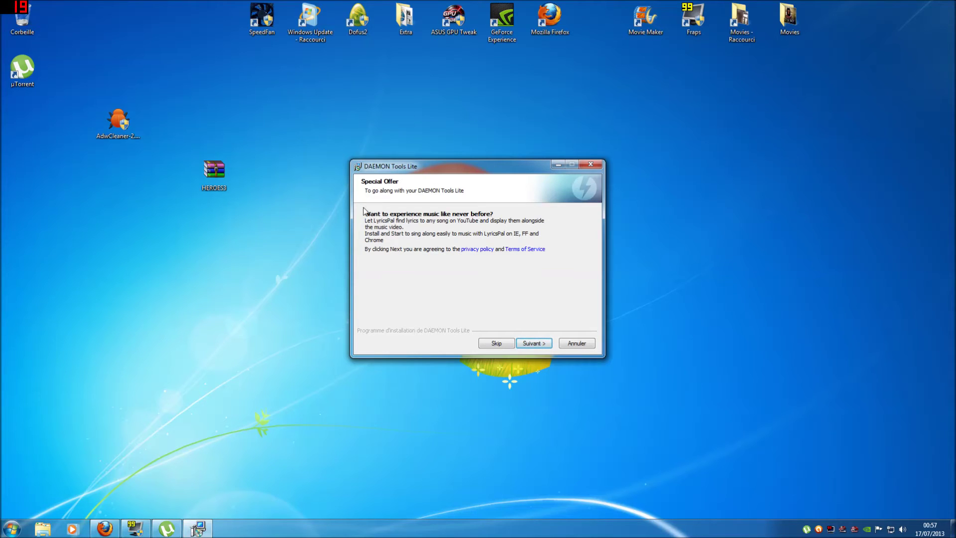
pyautogui.click(534, 343)
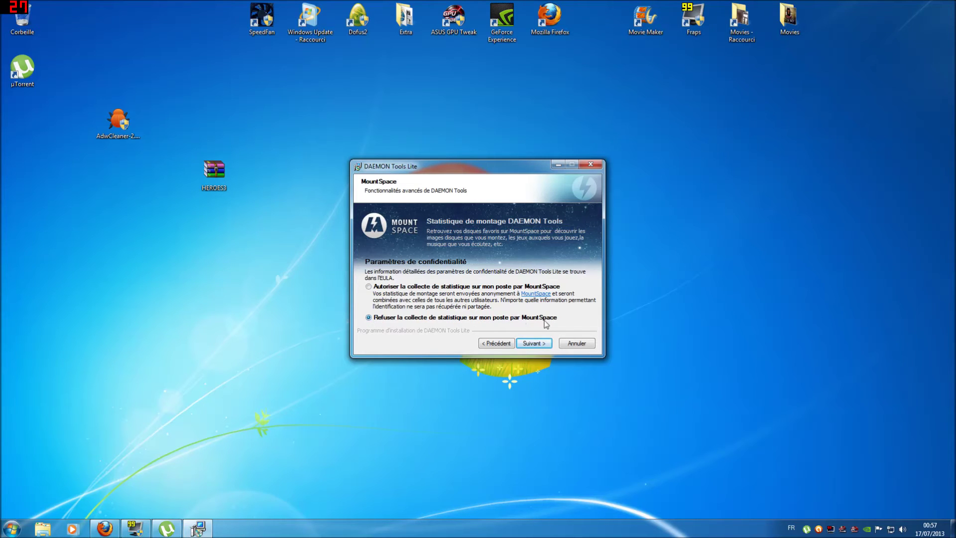
pyautogui.click(534, 344)
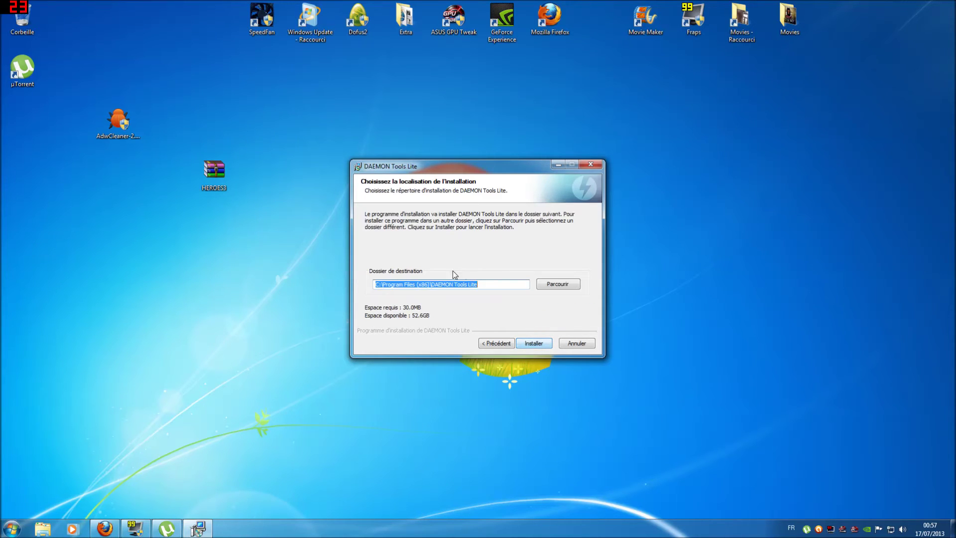
pyautogui.click(534, 343)
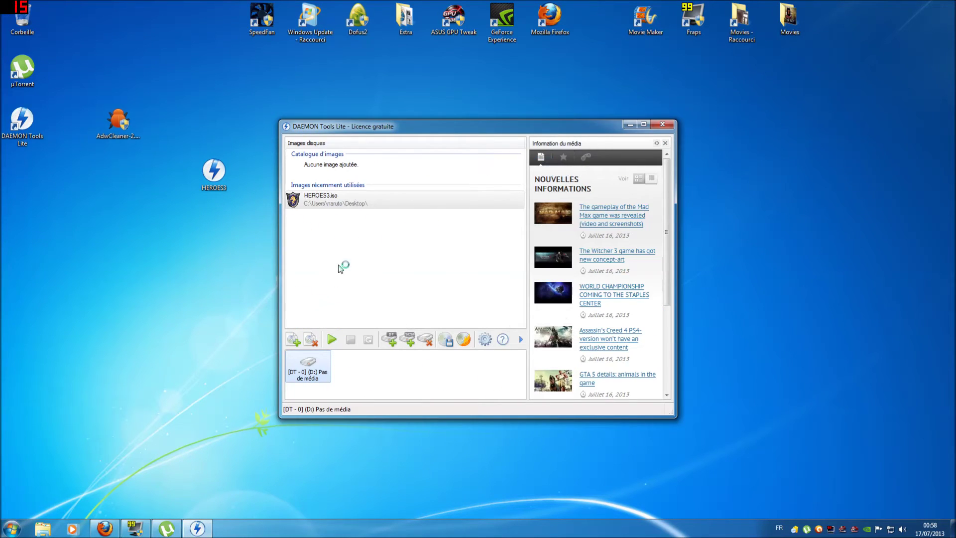
# Switch to Firefox to close the Disc-Tools tab, minimize the browser and dismiss the avast! adware alert.
pyautogui.click(320, 199)
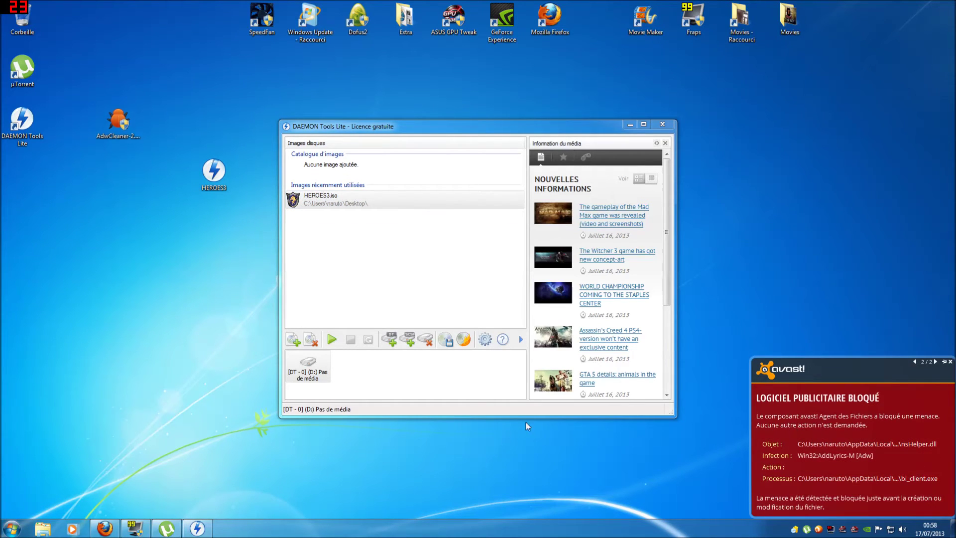
pyautogui.click(104, 528)
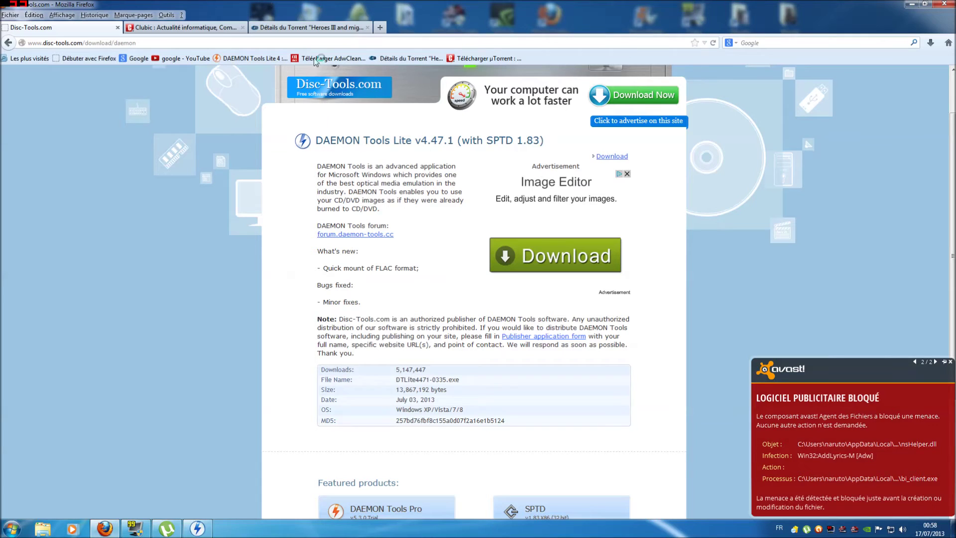
pyautogui.click(117, 27)
pyautogui.click(912, 4)
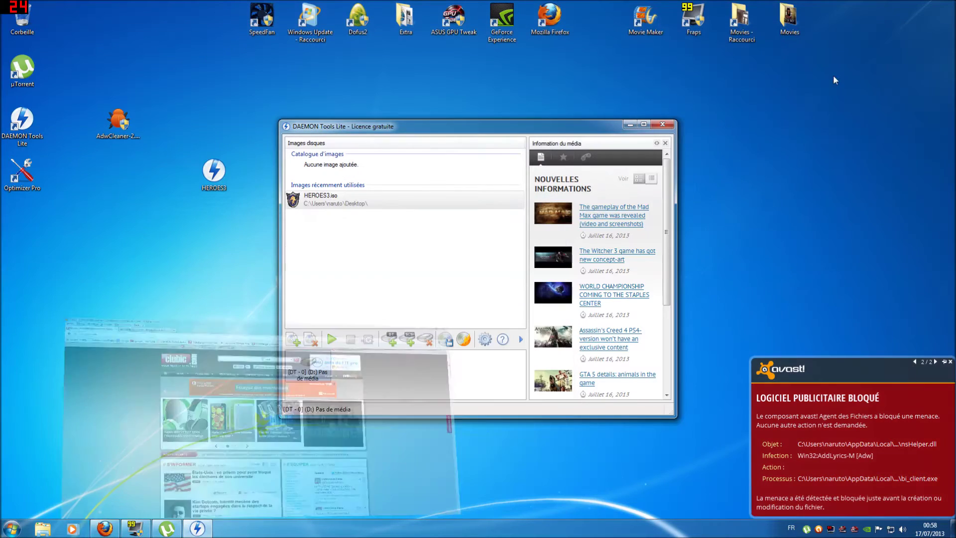
pyautogui.click(951, 362)
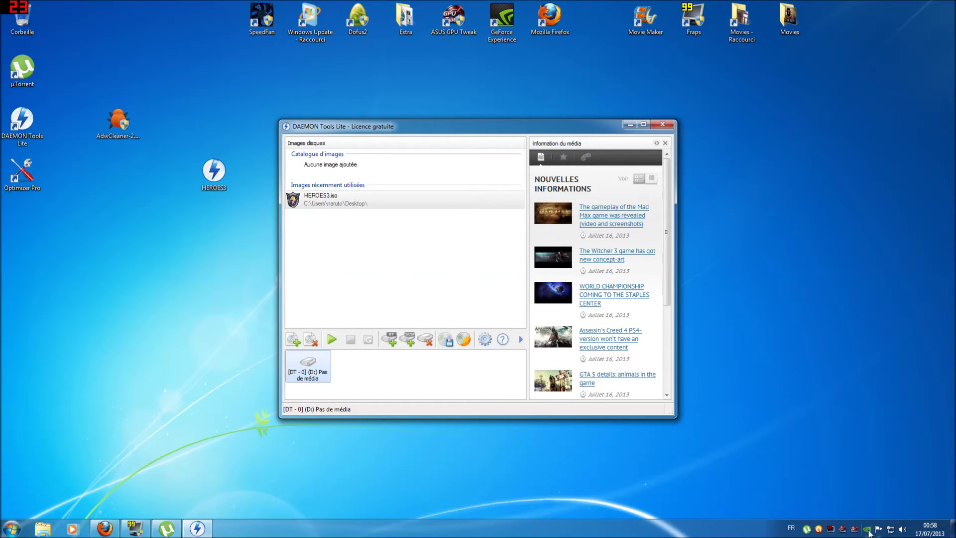
# Open Programs and Features in the Windows Control Panel and launch the Bundled software uninstaller.
pyautogui.click(11, 527)
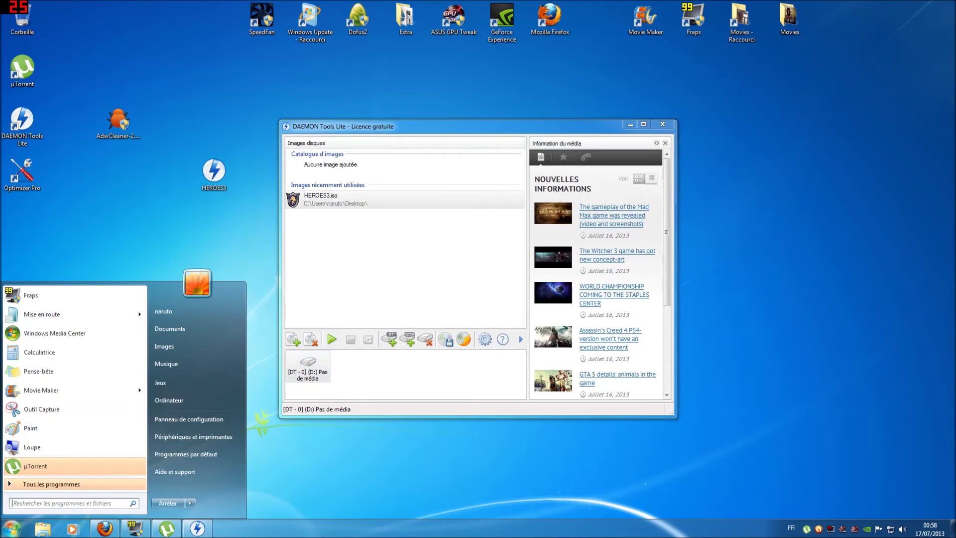
pyautogui.click(199, 419)
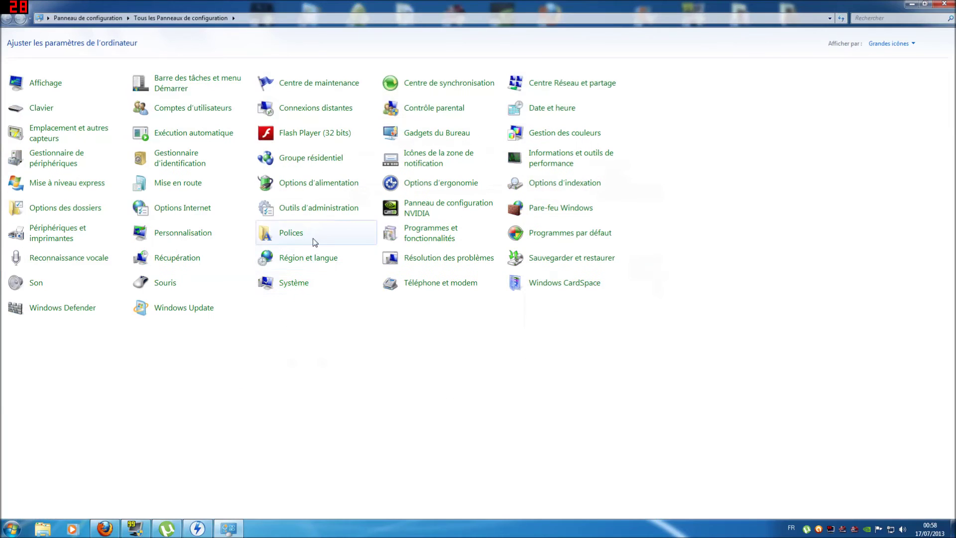
pyautogui.click(421, 233)
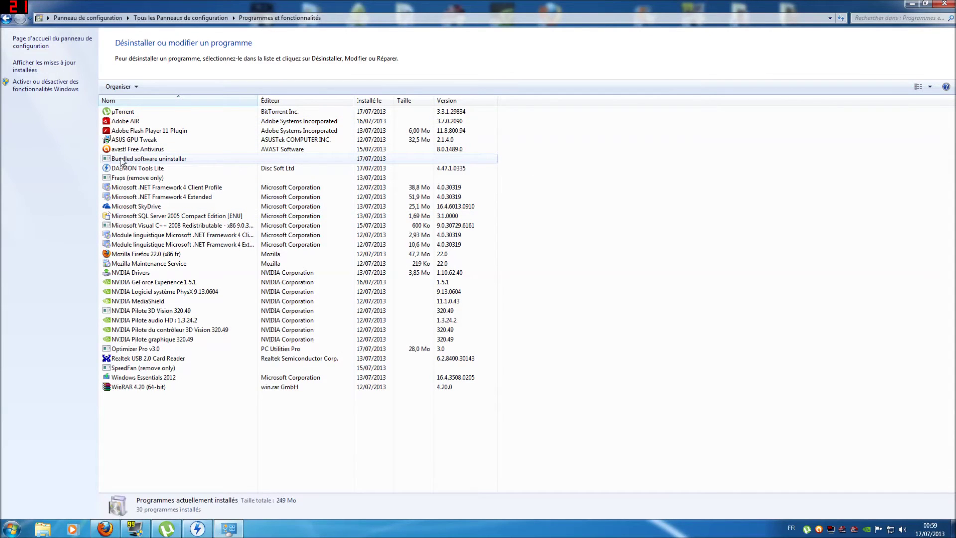
pyautogui.doubleClick(159, 163)
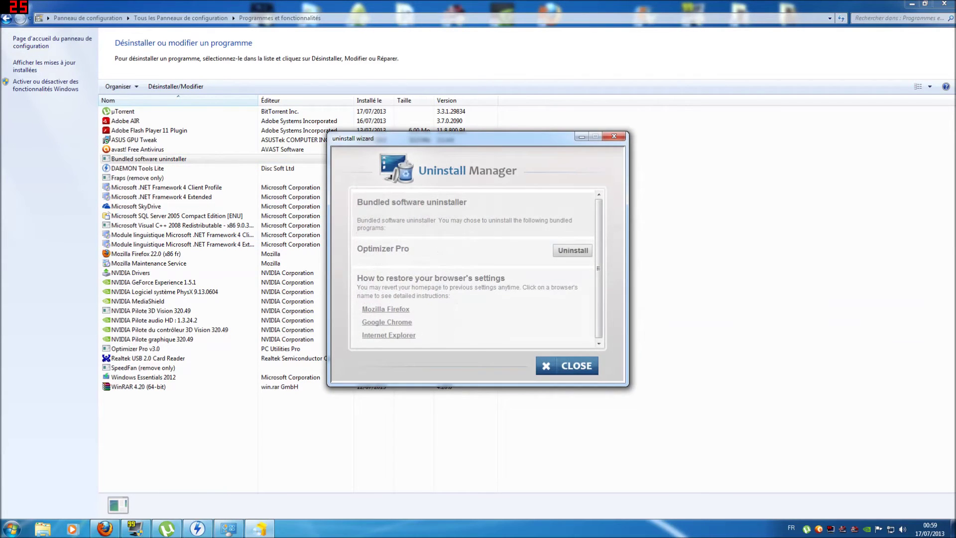
# Close the Uninstall Manager, relaunch it with the recommended compatibility settings and completely uninstall Optimizer Pro.
pyautogui.click(577, 367)
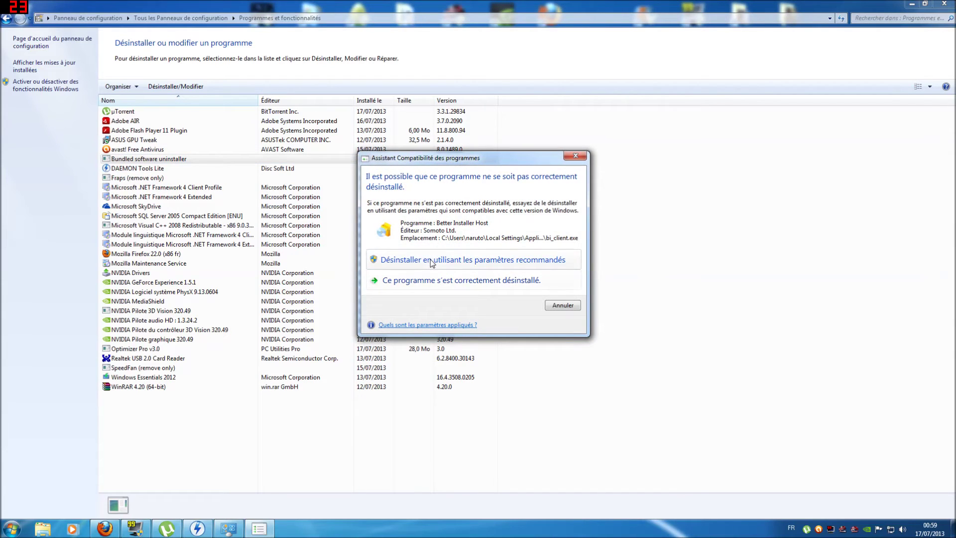
pyautogui.click(431, 261)
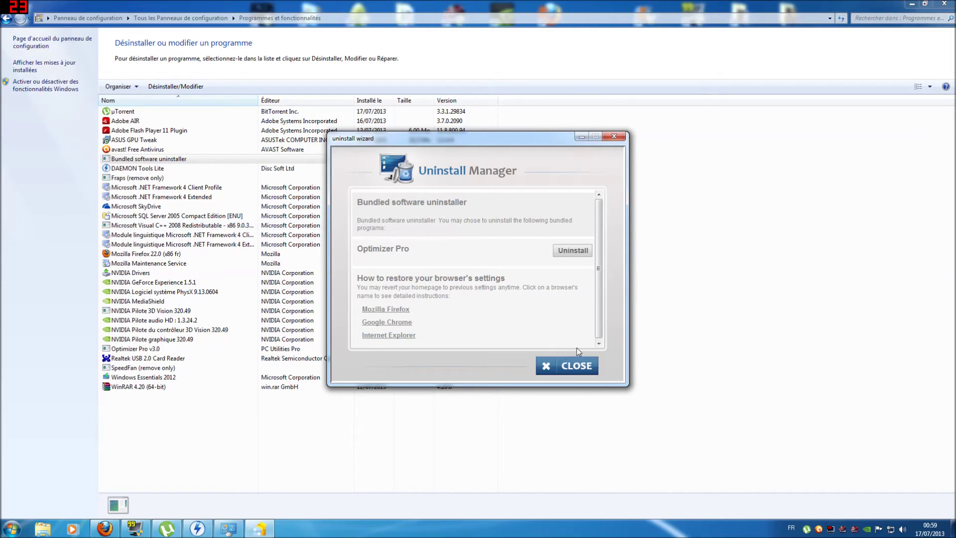
pyautogui.click(573, 250)
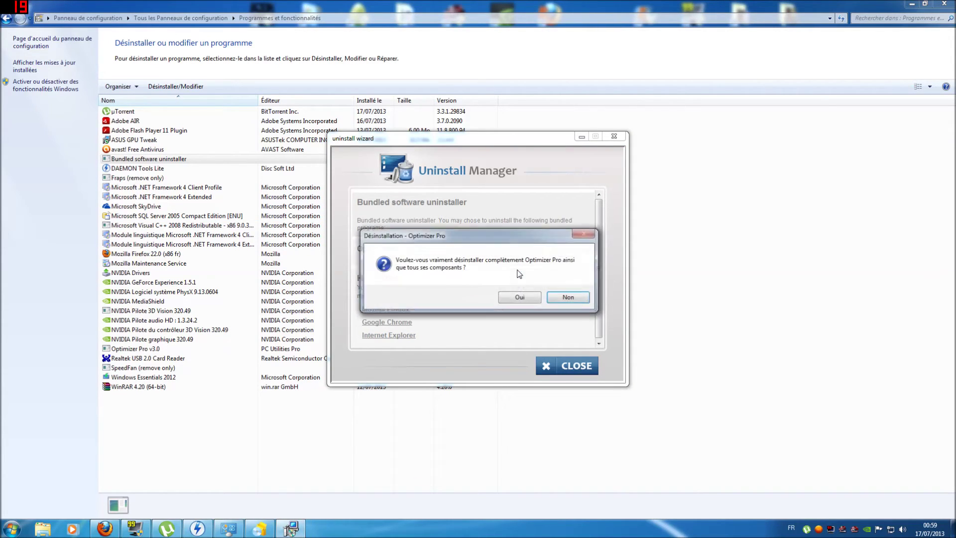
pyautogui.click(518, 300)
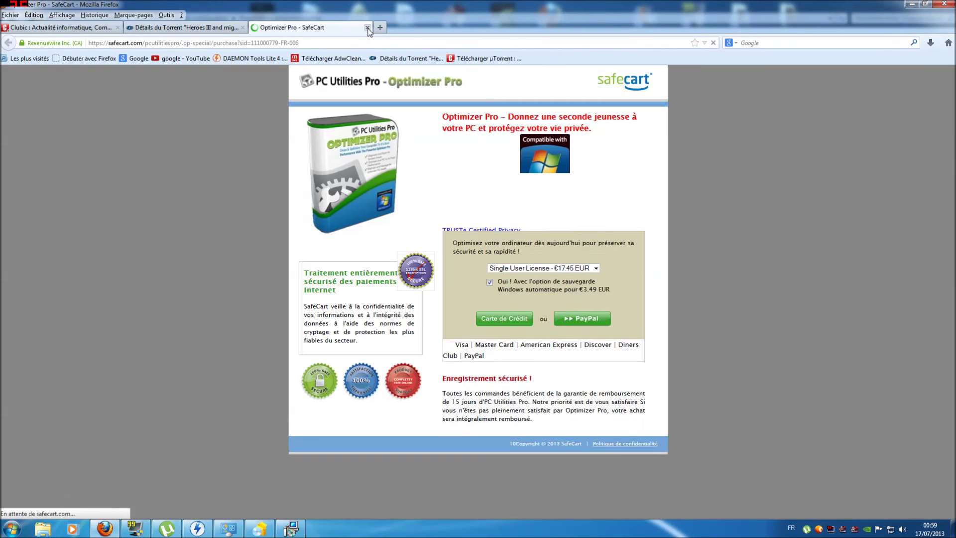
# Close the Optimizer Pro purchase page and Firefox, acknowledge the finished uninstallation and exit the Uninstall Manager.
pyautogui.click(367, 28)
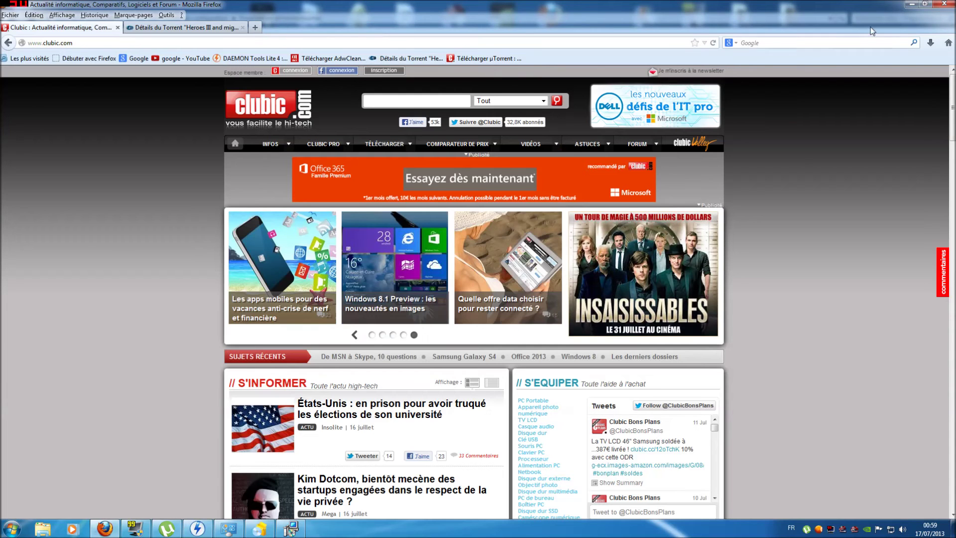
pyautogui.click(943, 4)
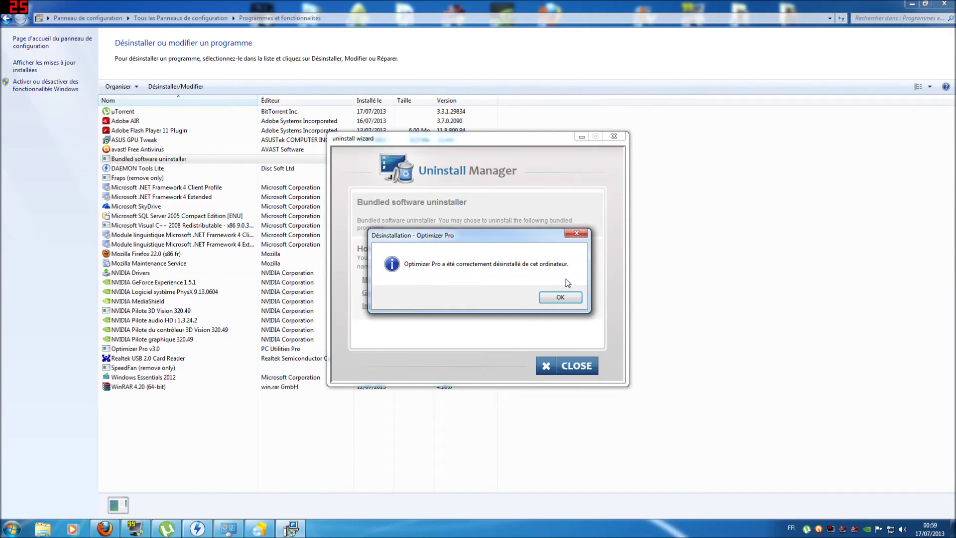
pyautogui.click(569, 298)
pyautogui.click(612, 137)
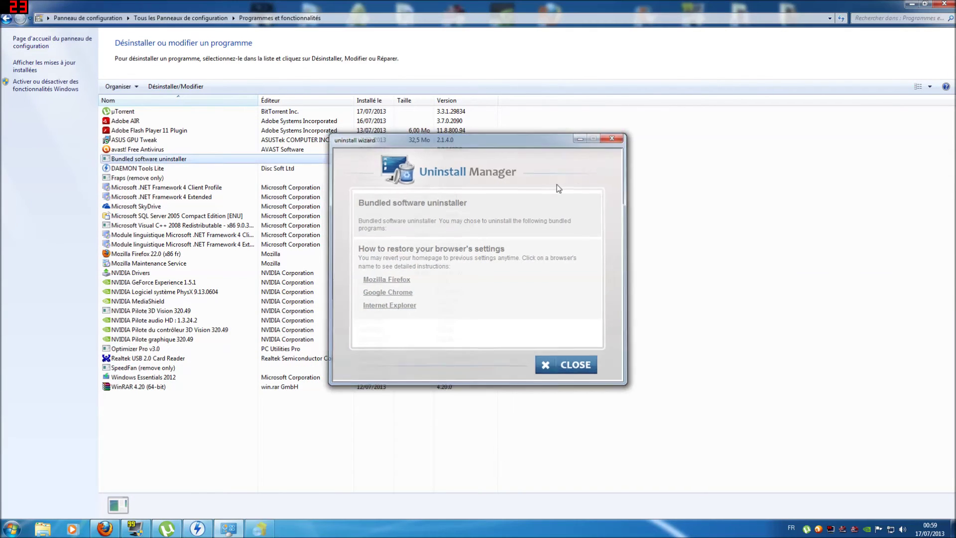
# Rerun the Bundled software uninstaller to remove its own entry, and close Programs and Features and DAEMON Tools Lite.
pyautogui.click(147, 168)
pyautogui.rightClick(146, 160)
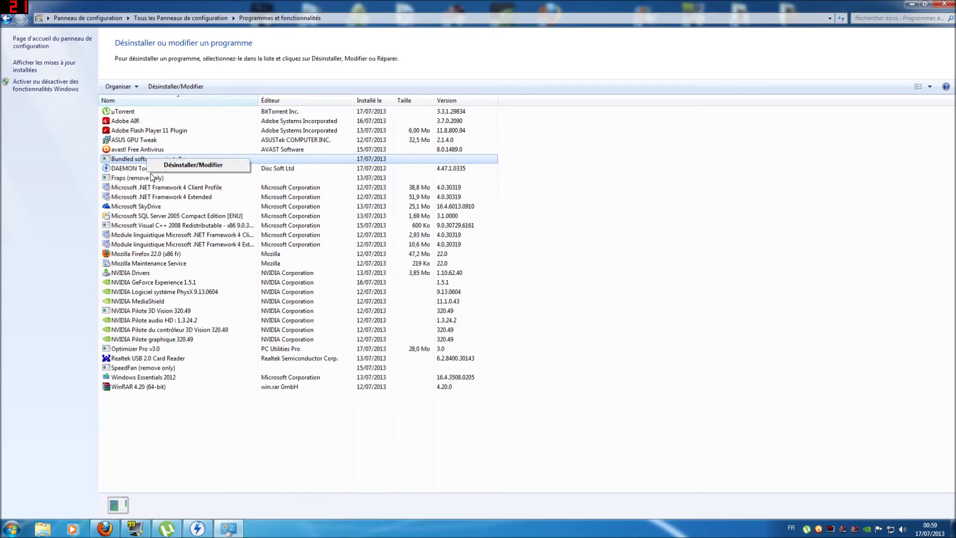
pyautogui.click(169, 168)
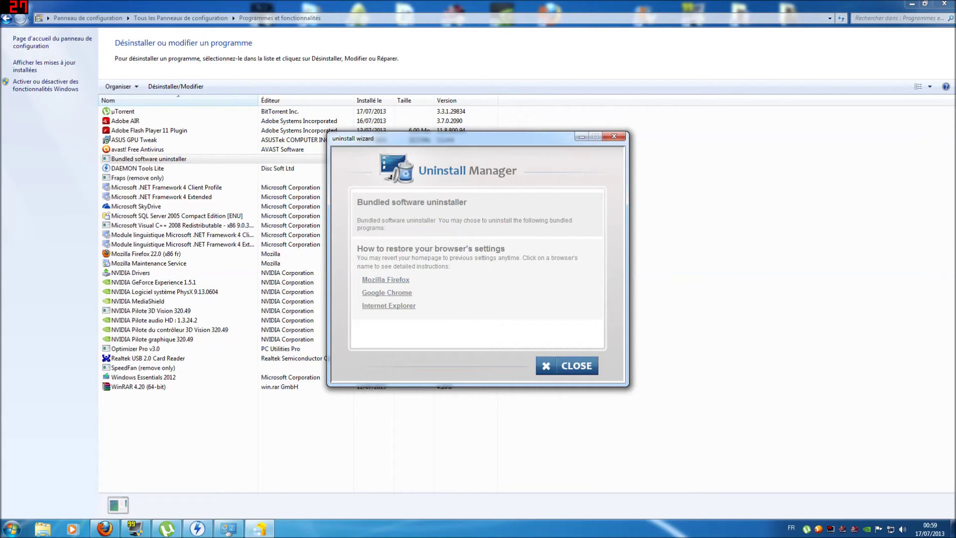
pyautogui.click(552, 369)
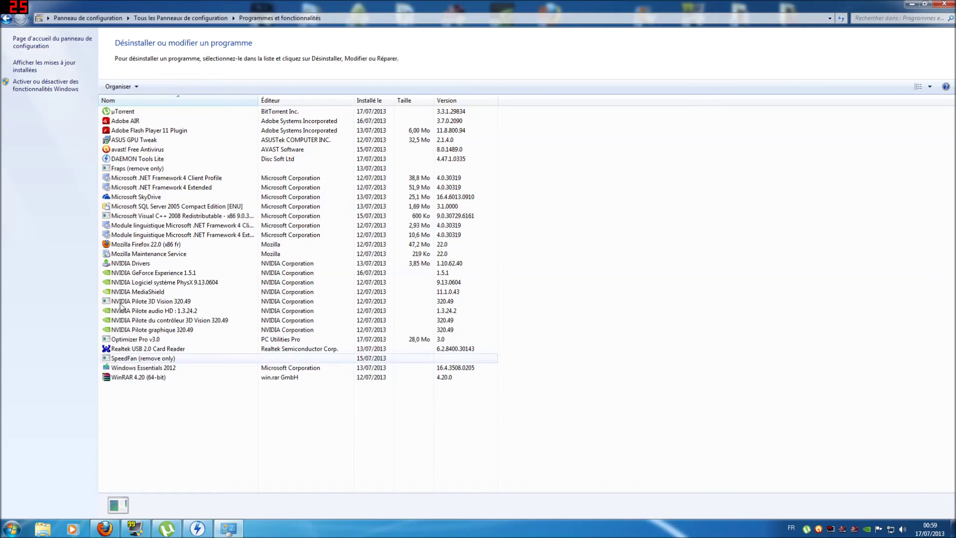
pyautogui.click(944, 3)
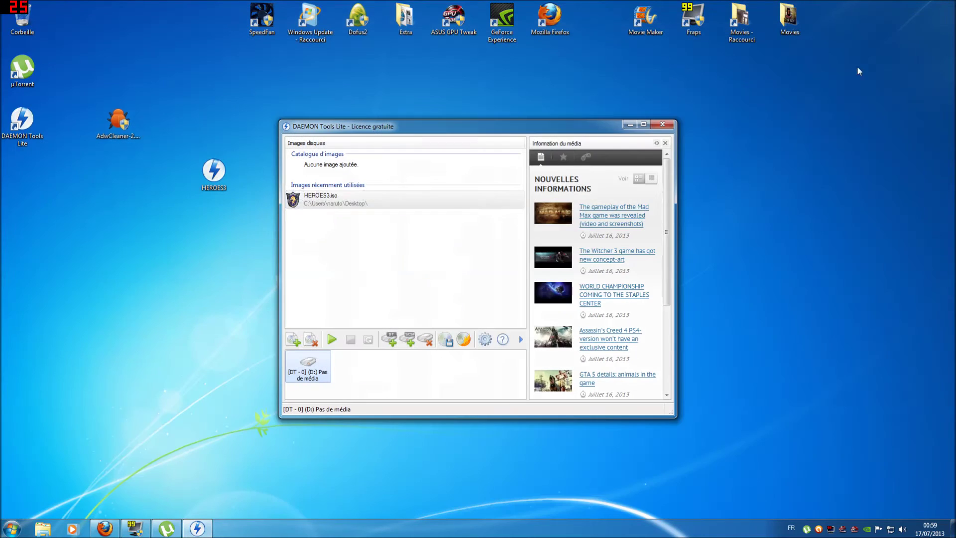
pyautogui.click(661, 125)
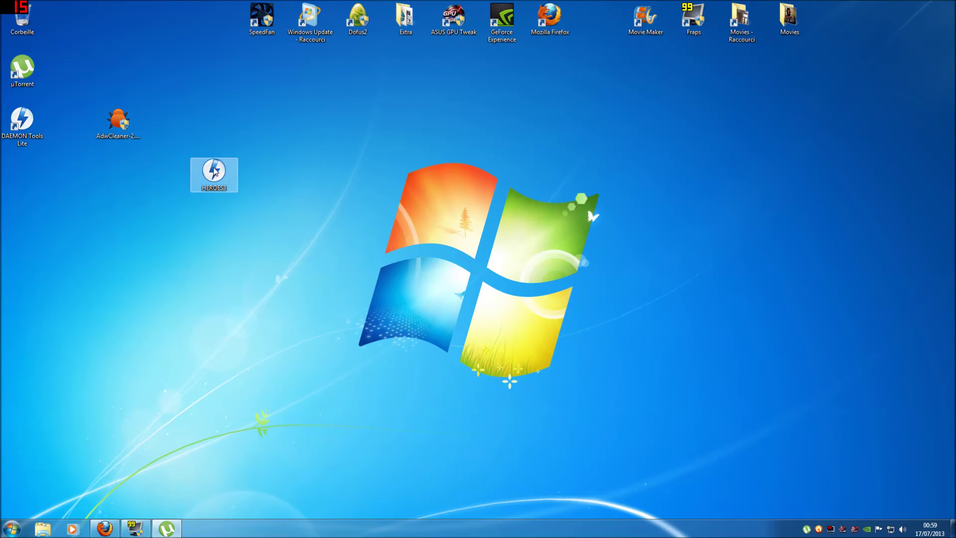
# Move AdwCleaner lower on the desktop, run its adware search (Recherche) and close the resulting report.
pyautogui.moveTo(118, 125); pyautogui.dragTo(156, 290)
pyautogui.click(180, 263)
pyautogui.click(123, 282)
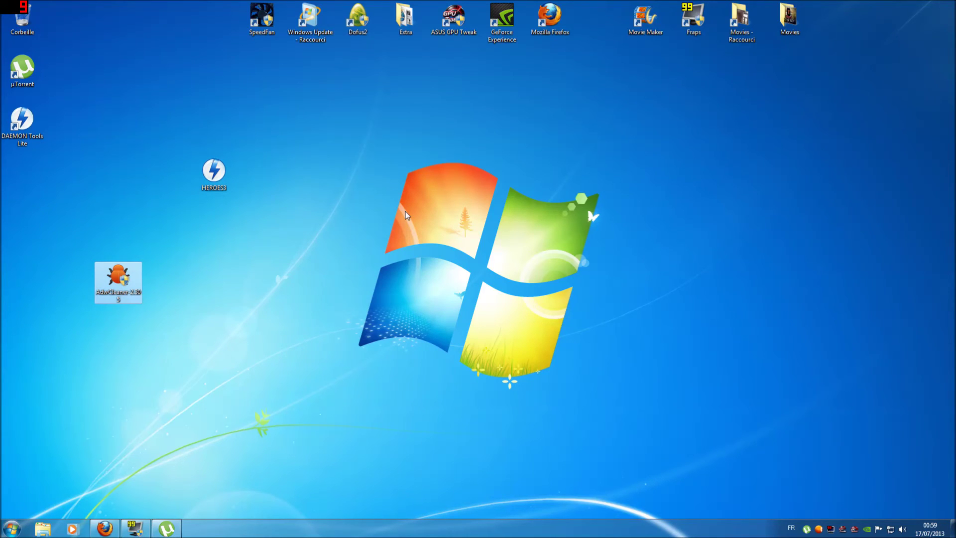
pyautogui.click(233, 191)
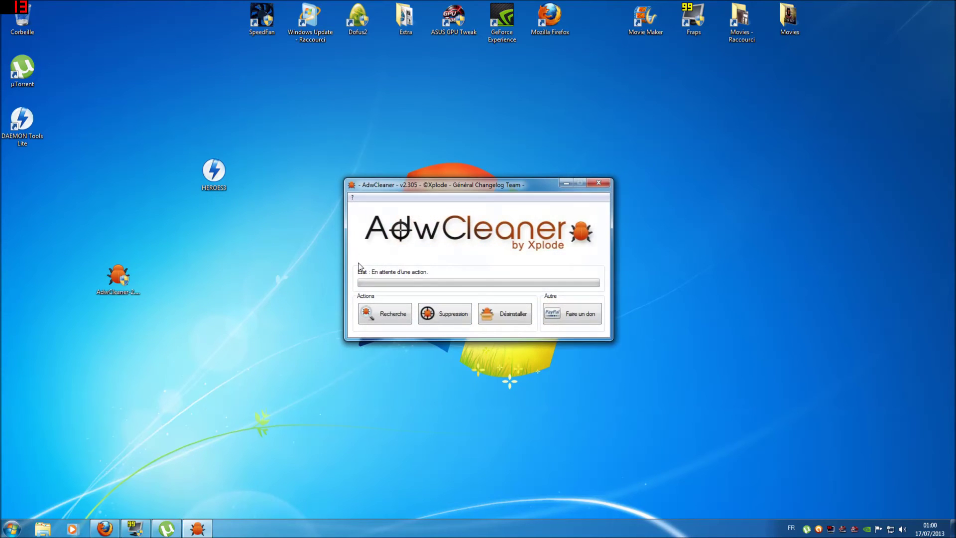
pyautogui.click(385, 313)
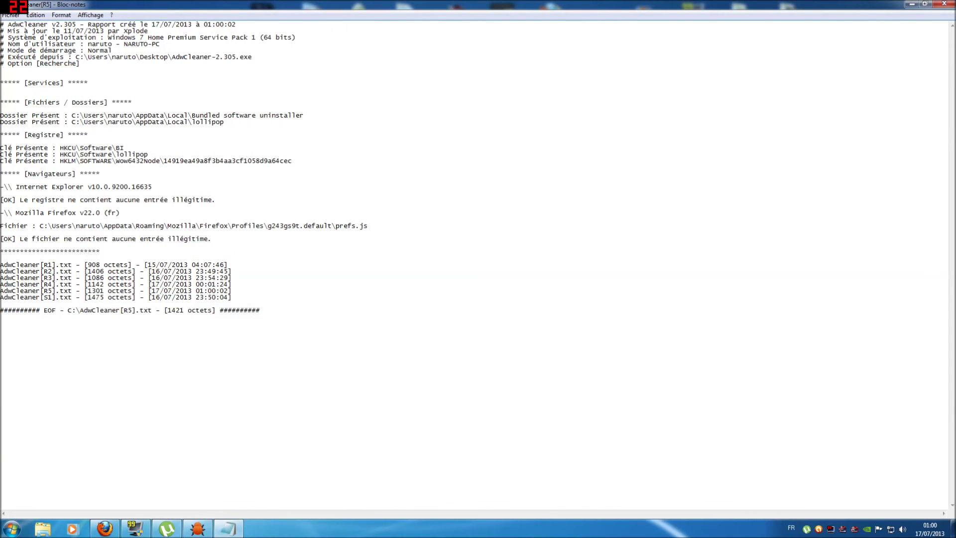
pyautogui.click(944, 4)
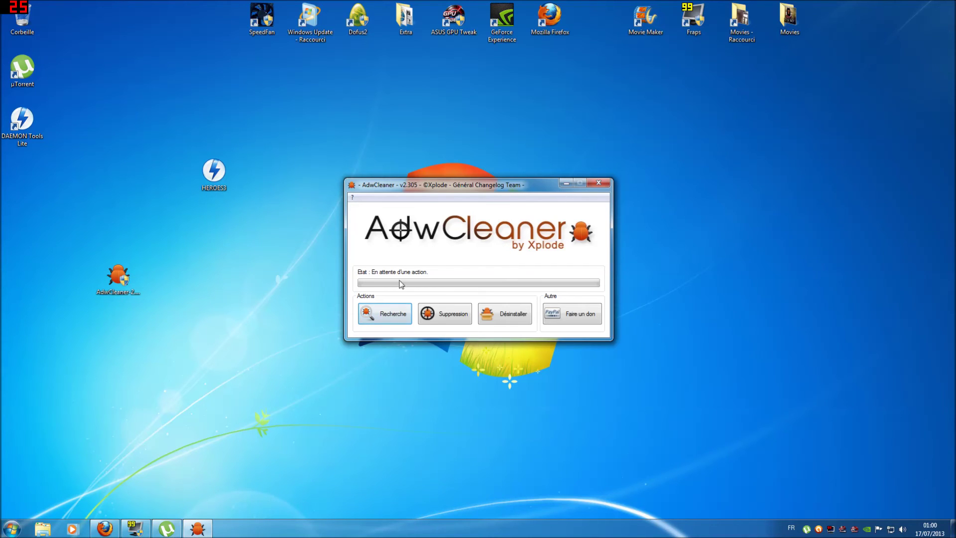
# Open the download folder of the HEROES III FR torrent from µTorrent and try to mount its HEROES3 ISO image.
pyautogui.click(242, 438)
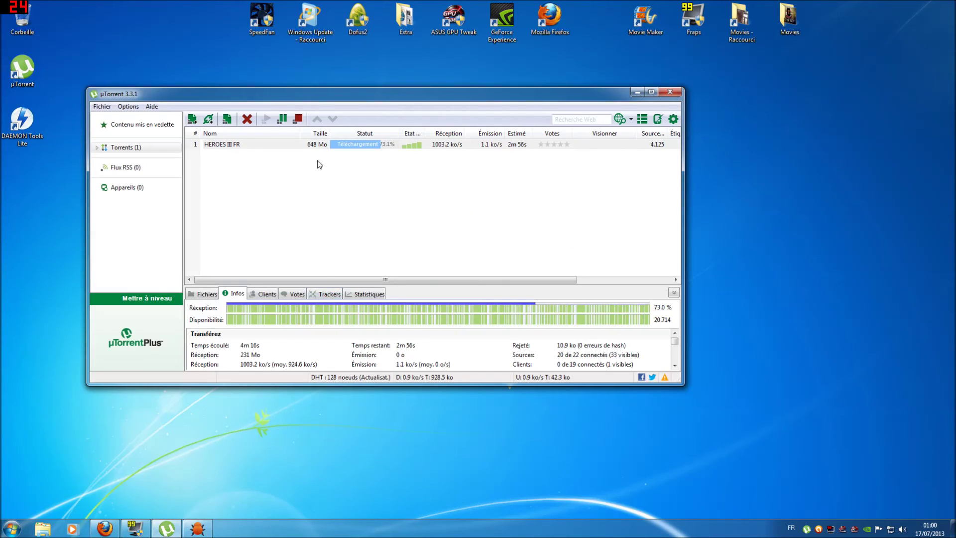
pyautogui.rightClick(227, 145)
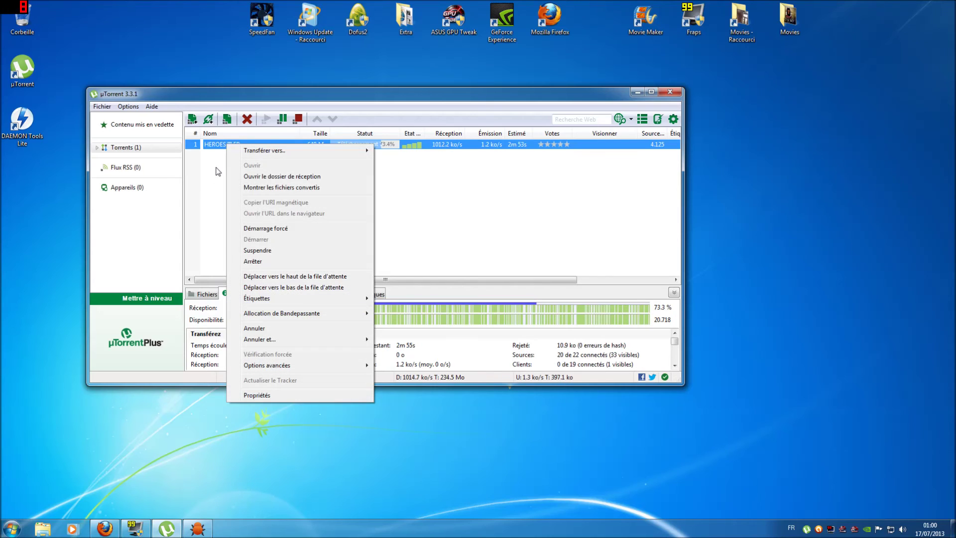
pyautogui.click(257, 176)
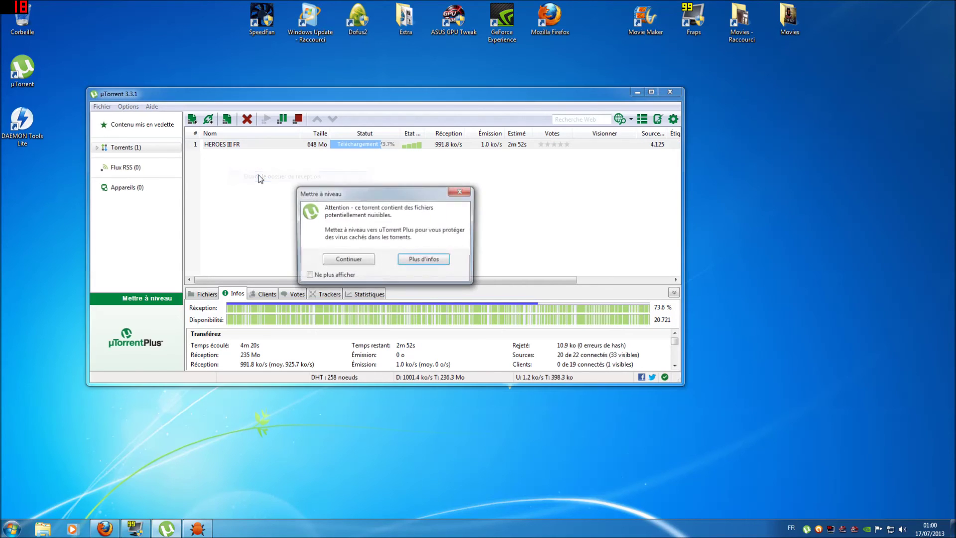
pyautogui.click(354, 260)
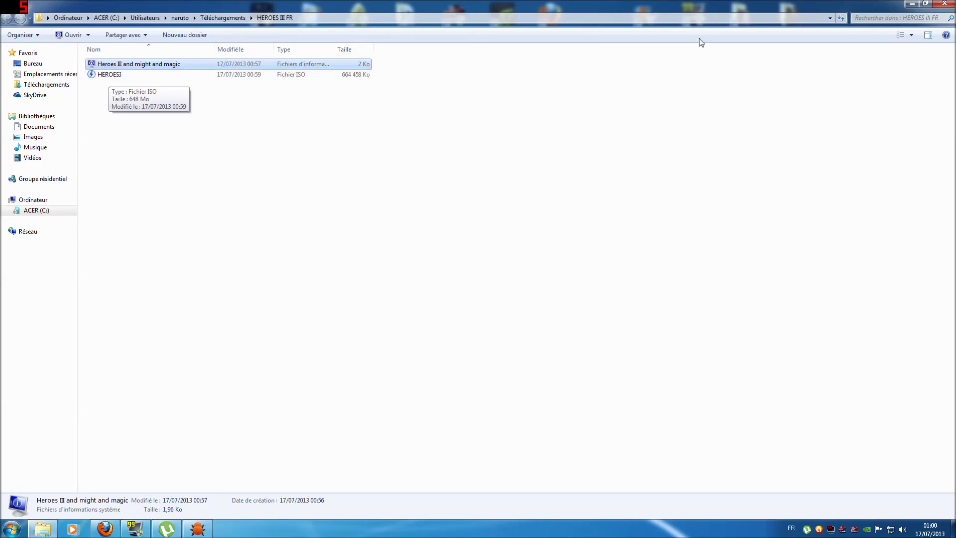
pyautogui.doubleClick(97, 76)
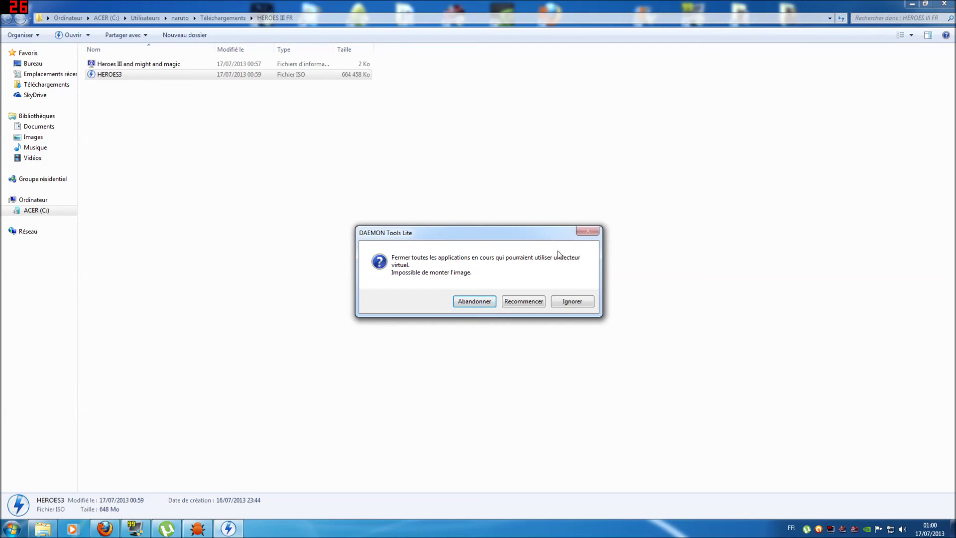
pyautogui.click(474, 301)
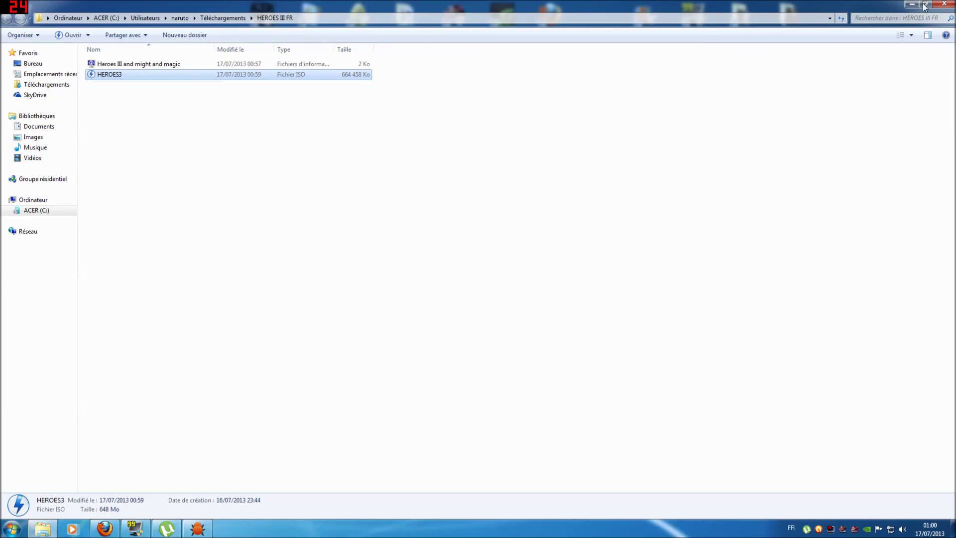
pyautogui.click(944, 4)
# Move the µTorrent window aside, mount the HEROES3 image from the desktop and run its AUTORUN.EXE.
pyautogui.moveTo(315, 100); pyautogui.dragTo(565, 33)
pyautogui.moveTo(214, 174); pyautogui.dragTo(215, 273)
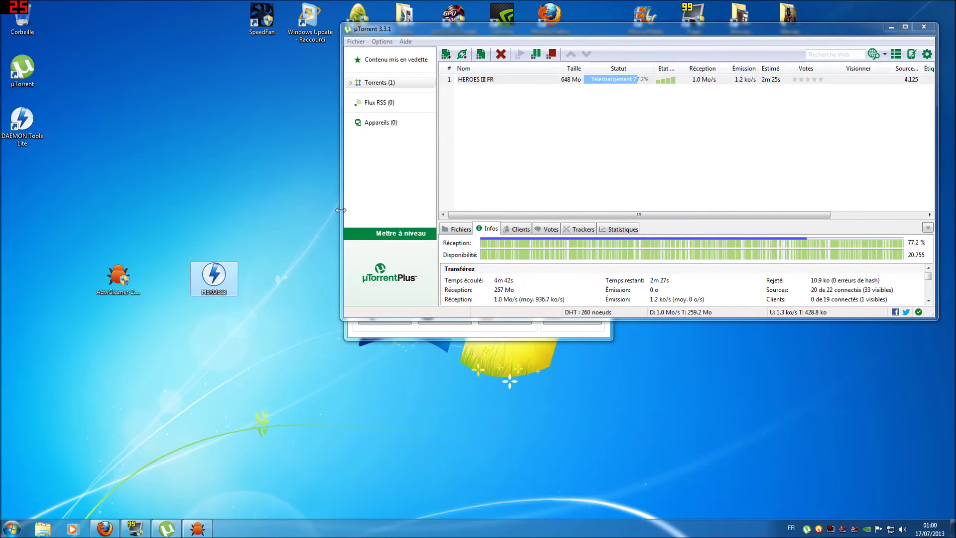
pyautogui.doubleClick(221, 287)
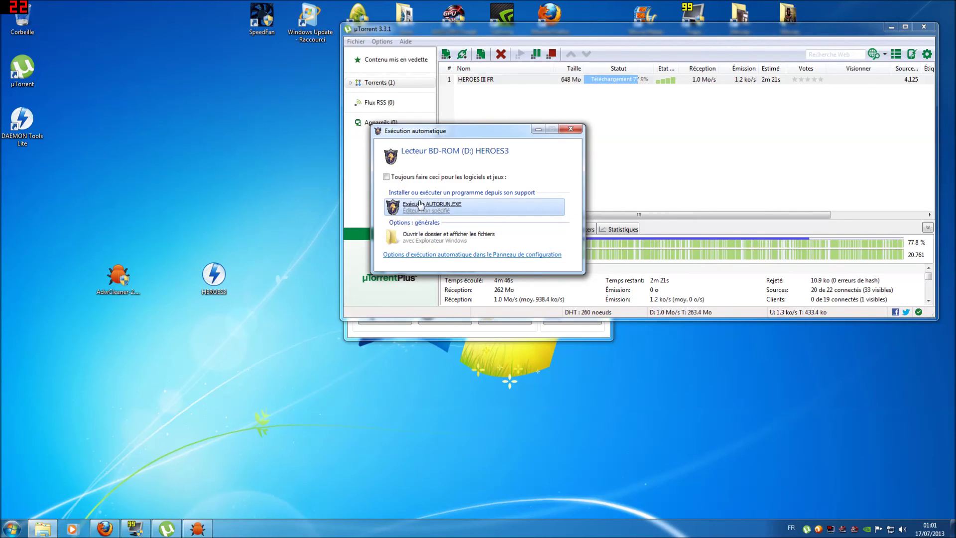
pyautogui.click(424, 206)
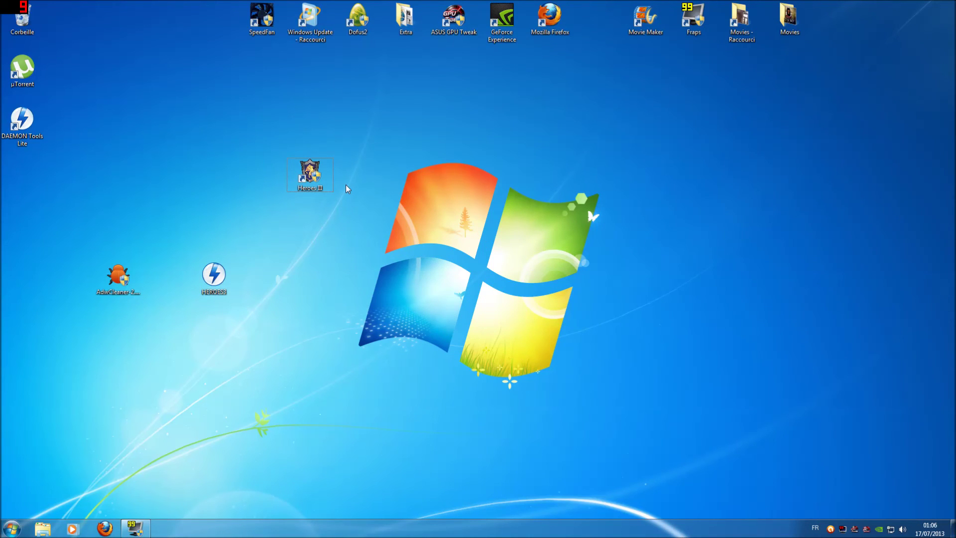
# Examine the compatibility mode and privilege settings in the properties of the Heroes III desktop shortcut.
pyautogui.rightClick(312, 174)
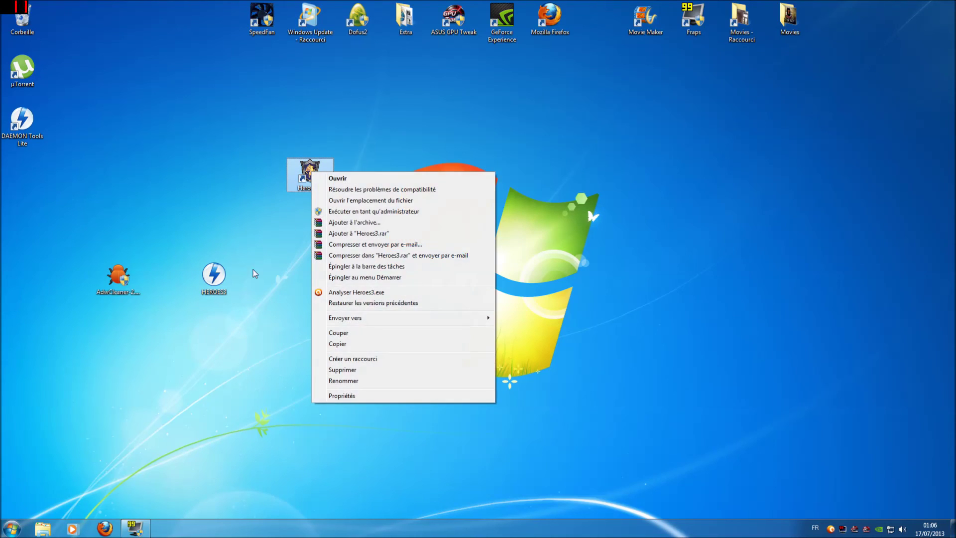
pyautogui.click(348, 147)
pyautogui.rightClick(310, 175)
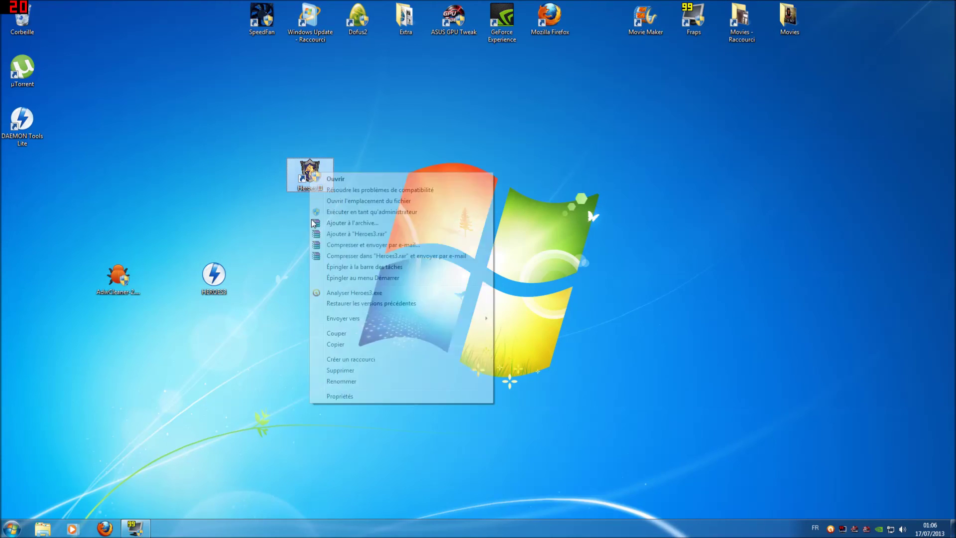
pyautogui.click(344, 397)
pyautogui.click(389, 196)
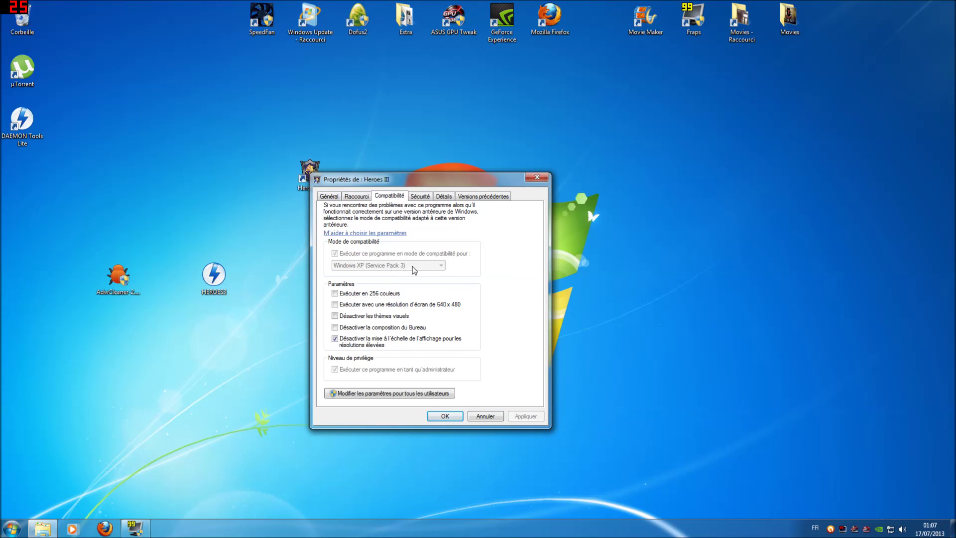
pyautogui.click(445, 416)
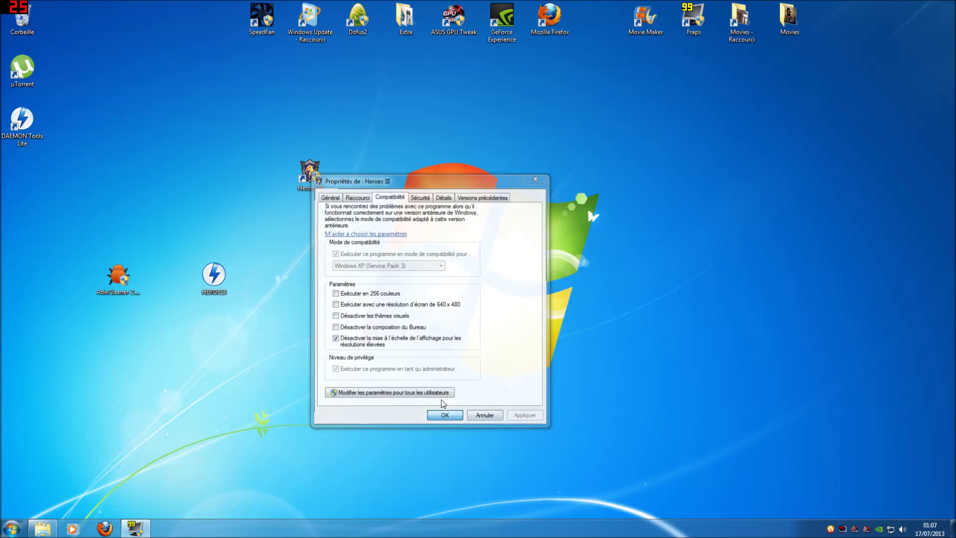
# Rearrange the AdwCleaner and Heroes III icons below the DAEMON Tools Lite shortcut, opening and closing AdwCleaner in between.
pyautogui.moveTo(315, 175); pyautogui.dragTo(219, 122)
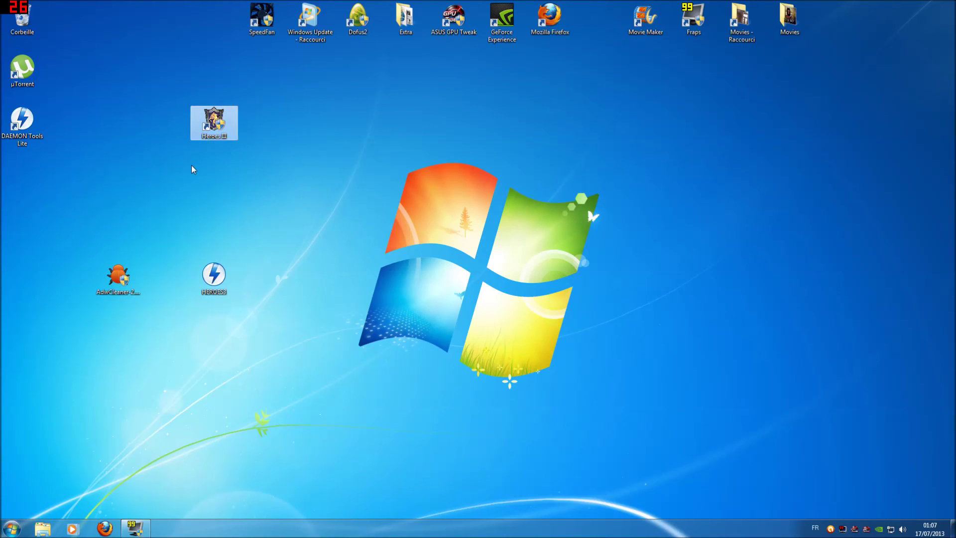
pyautogui.moveTo(114, 280); pyautogui.dragTo(308, 179)
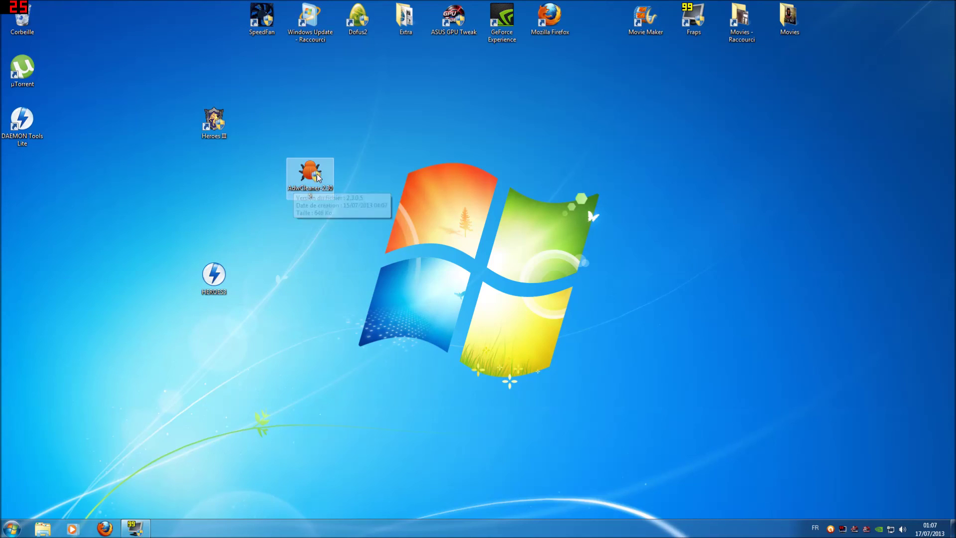
pyautogui.moveTo(296, 194); pyautogui.dragTo(62, 197)
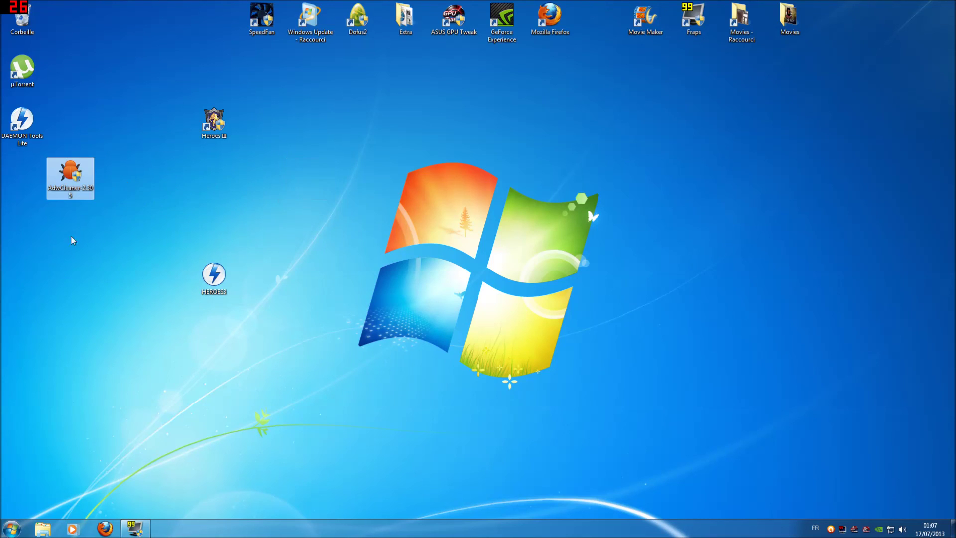
pyautogui.doubleClick(68, 173)
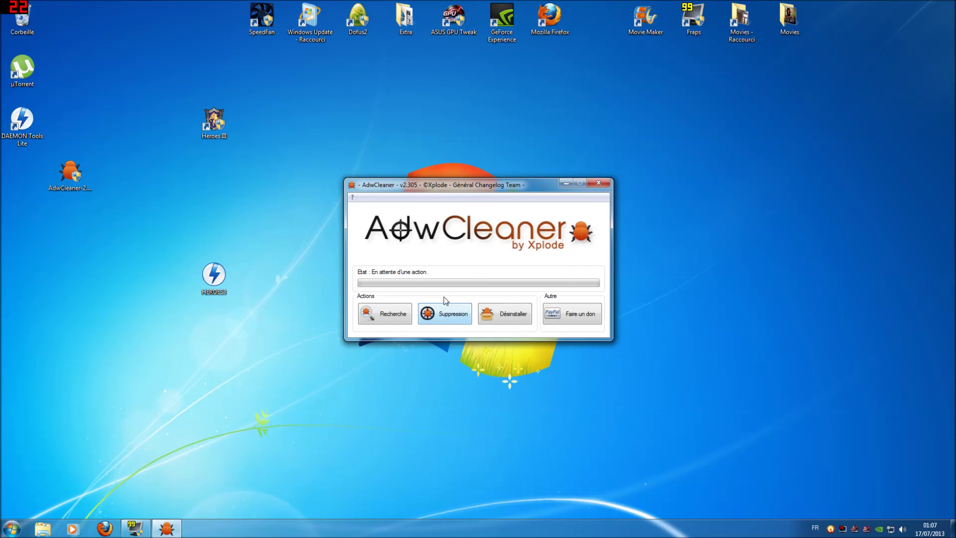
pyautogui.click(599, 183)
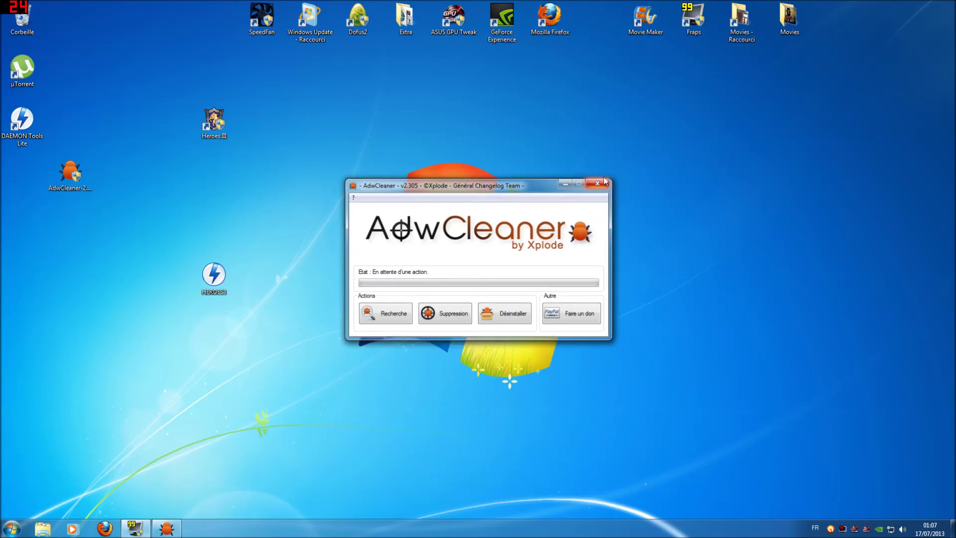
pyautogui.moveTo(205, 123); pyautogui.dragTo(110, 219)
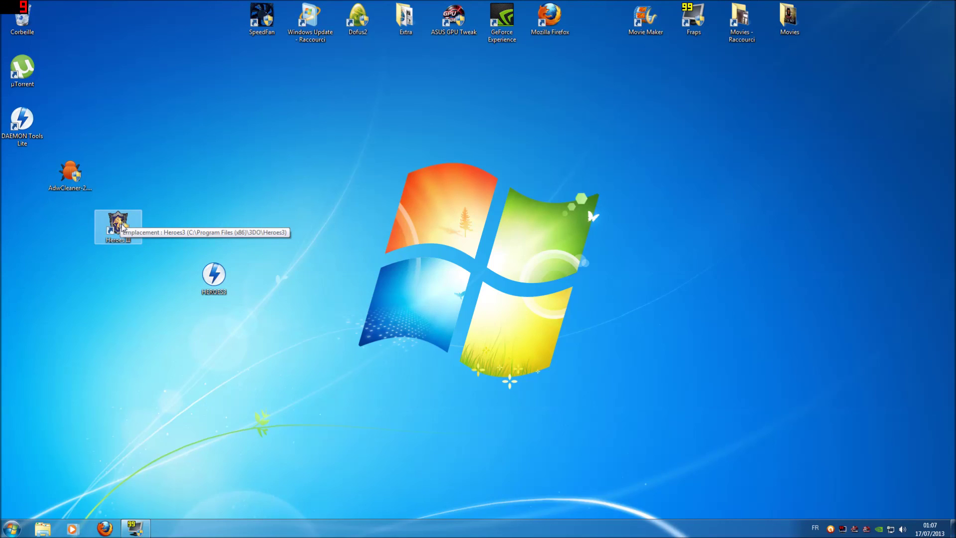
pyautogui.click(218, 216)
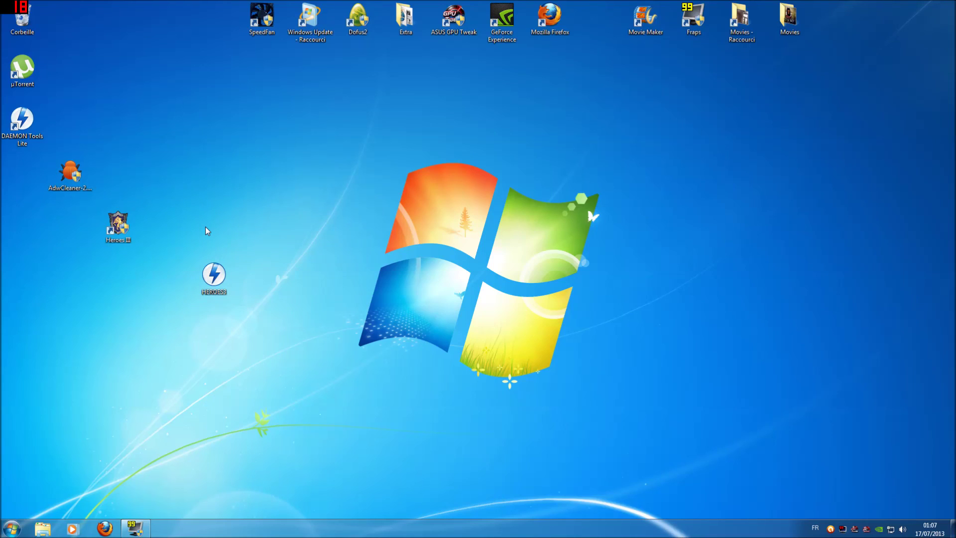